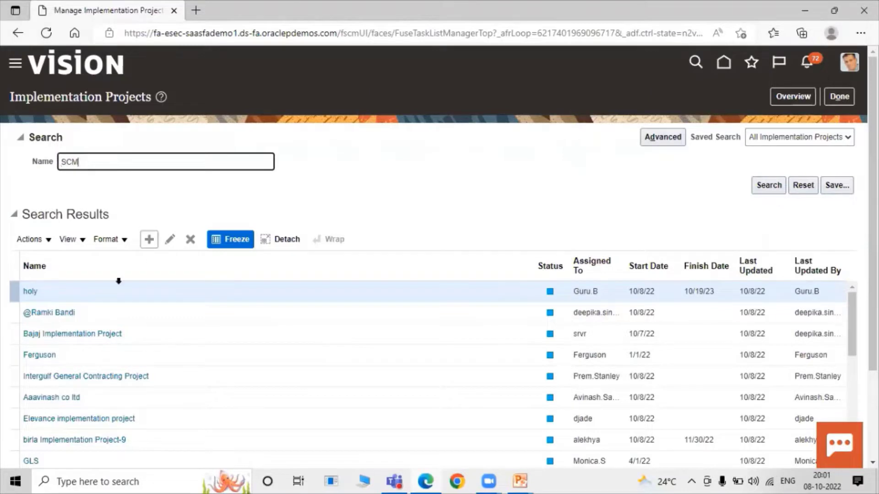
- Open the SCM Implementation Project for Rel13 and search its tasks for "Manage Receiving Parameter"
left_click(79, 293)
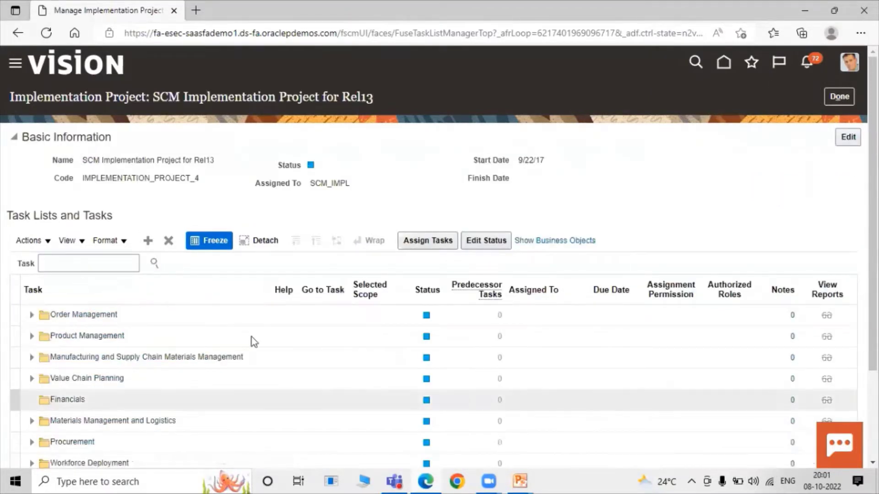
left_click(102, 263)
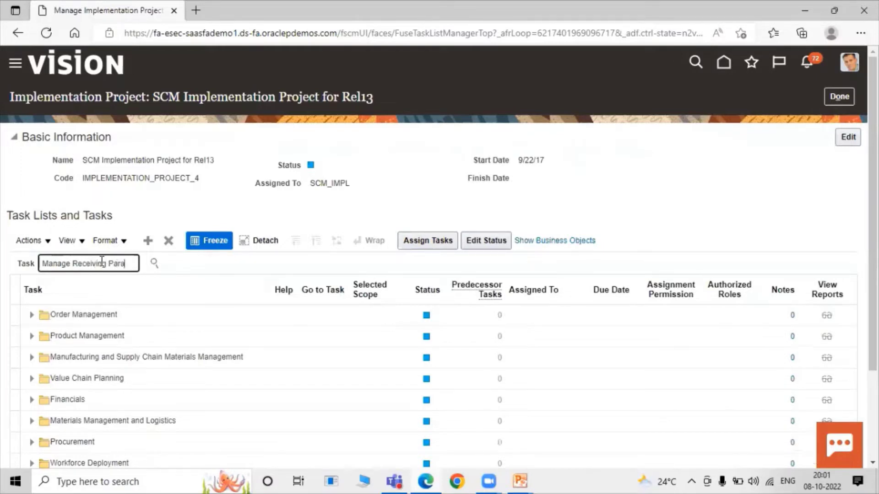
type("Manage Receiving Parameter")
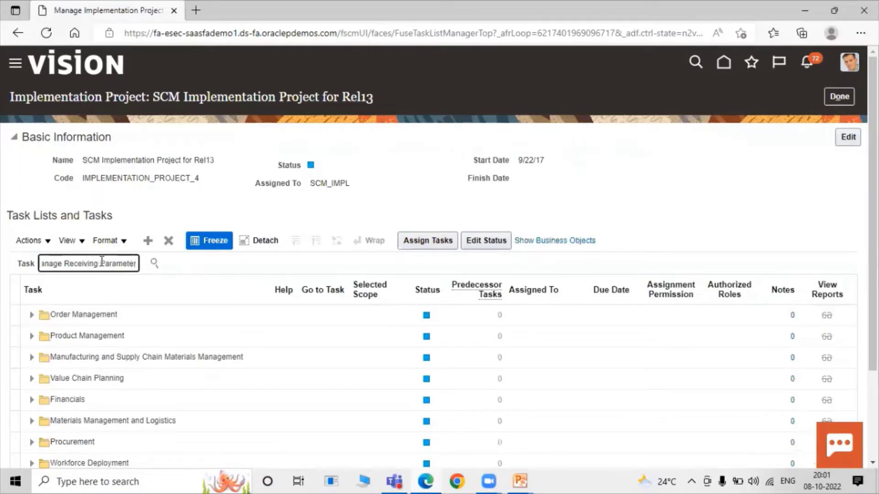
left_click(157, 265)
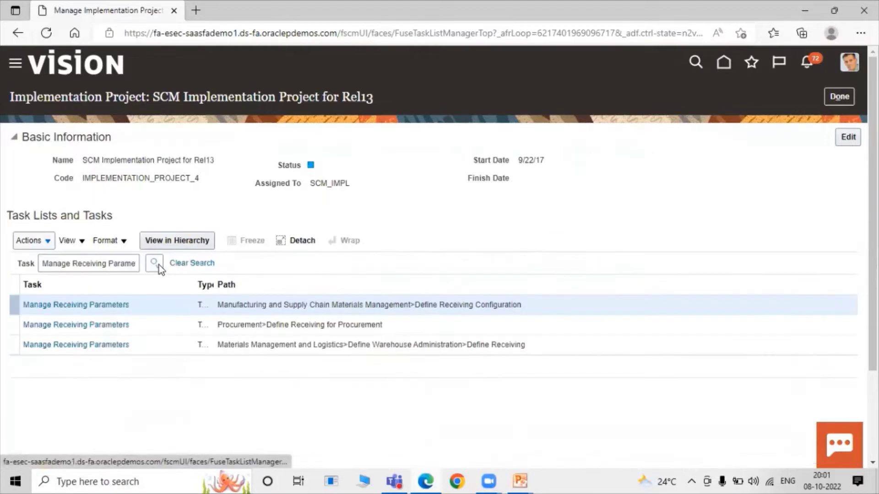
- Open the Manage Receiving Parameters task found under Procurement > Define Receiving for Procurement
left_click(186, 325)
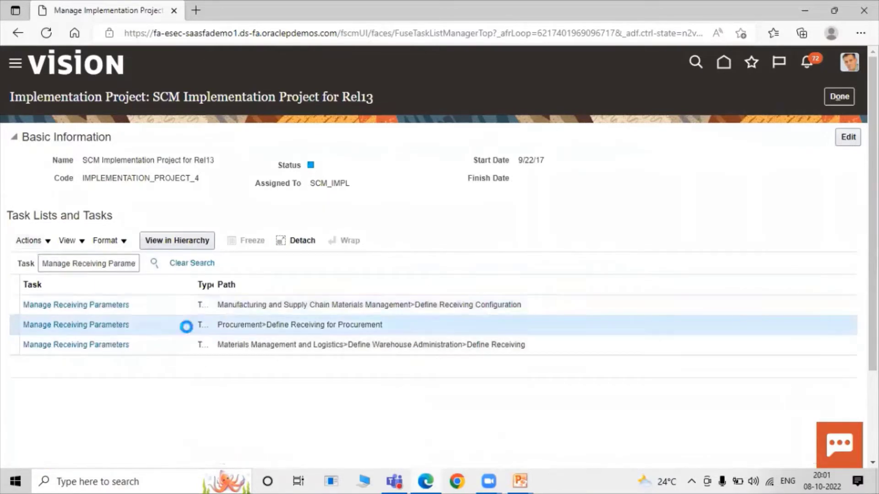
left_click(96, 326)
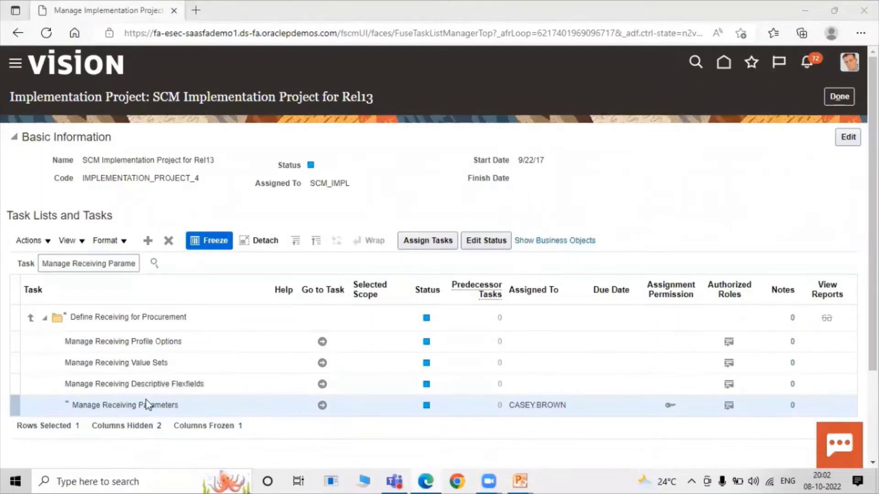
left_click(322, 406)
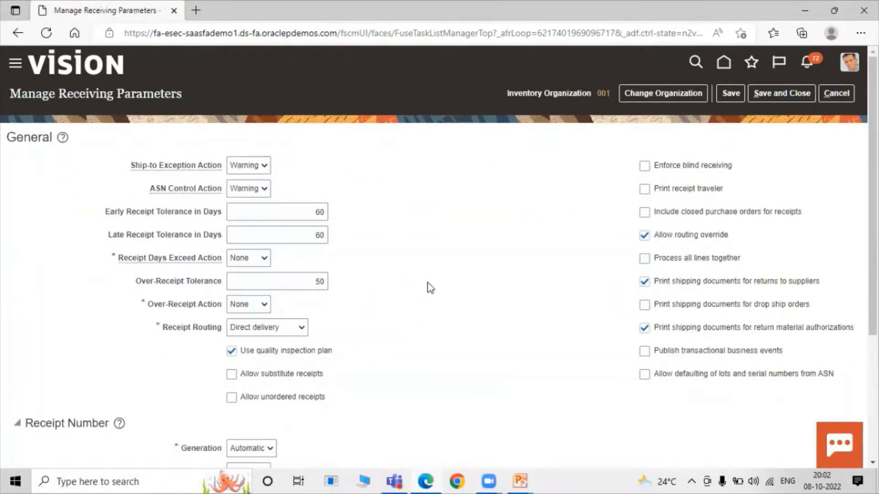
- Enable Allow unordered receipts for inventory organization 001, save and close the receiving parameters, and leave the implementation project
scroll(430, 288, "down", 2)
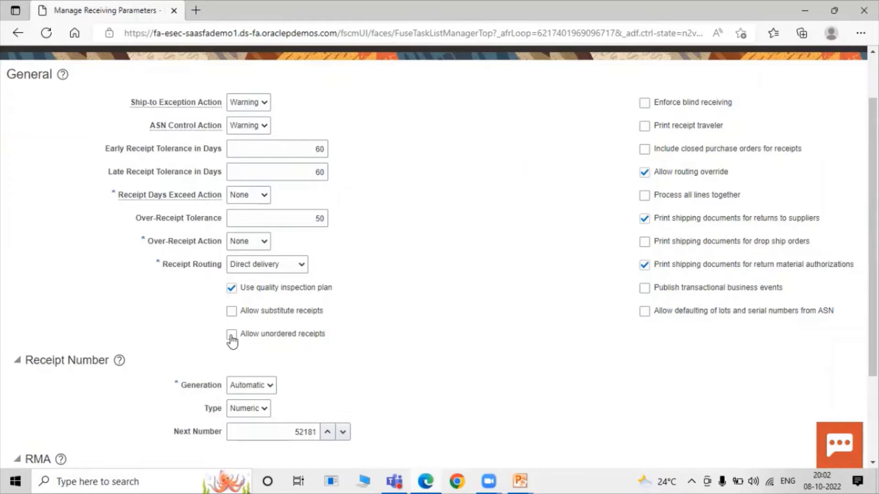
scroll(419, 335, "up", 2)
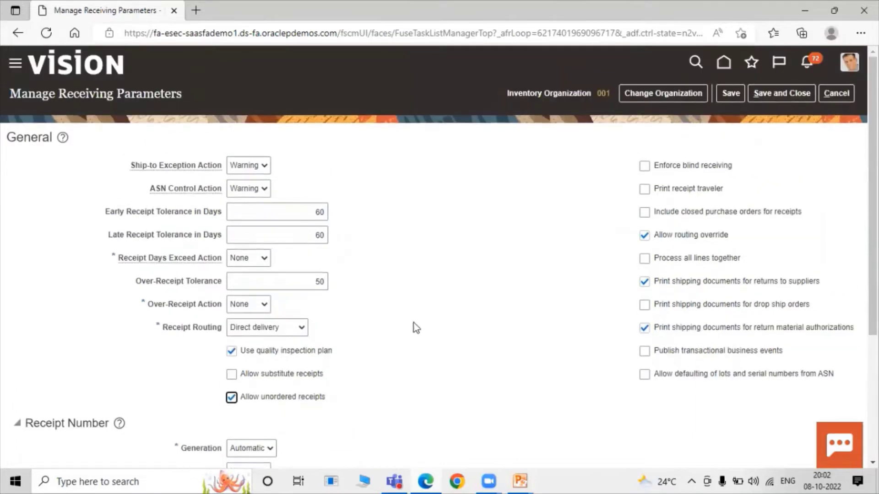
left_click(773, 94)
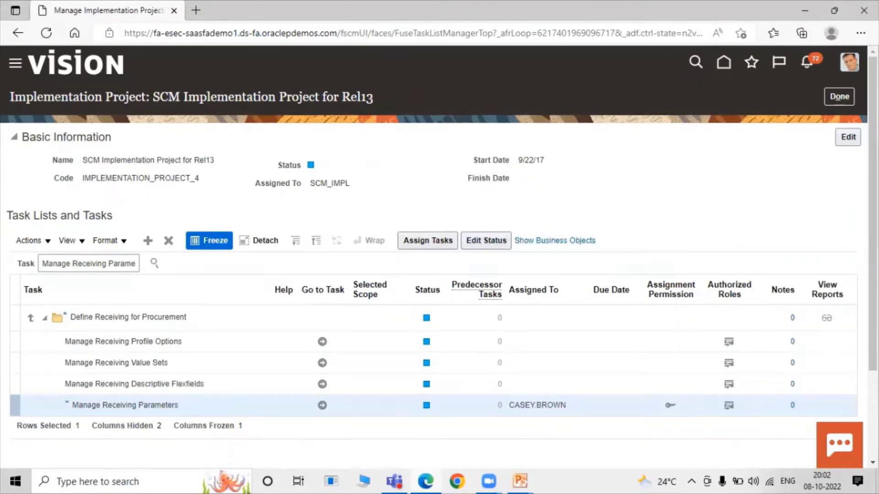
left_click(837, 96)
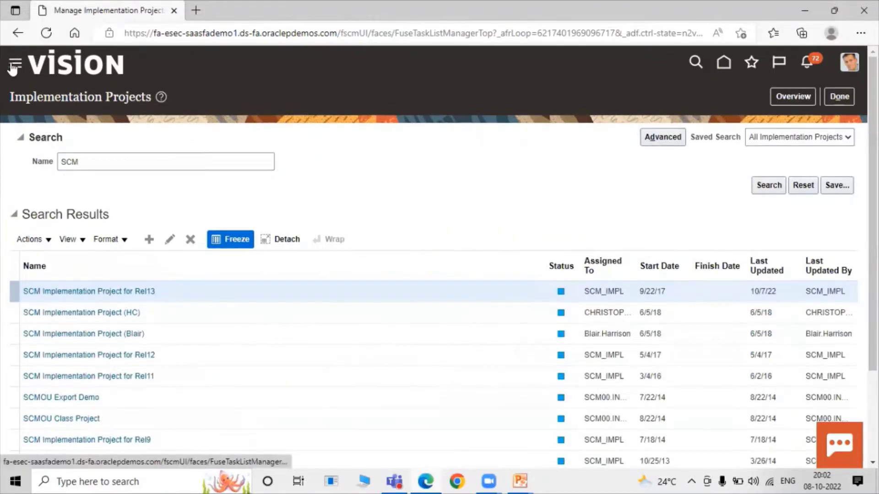
- Go to Product Information Management under Product Management and open the Manage Items page
left_click(13, 68)
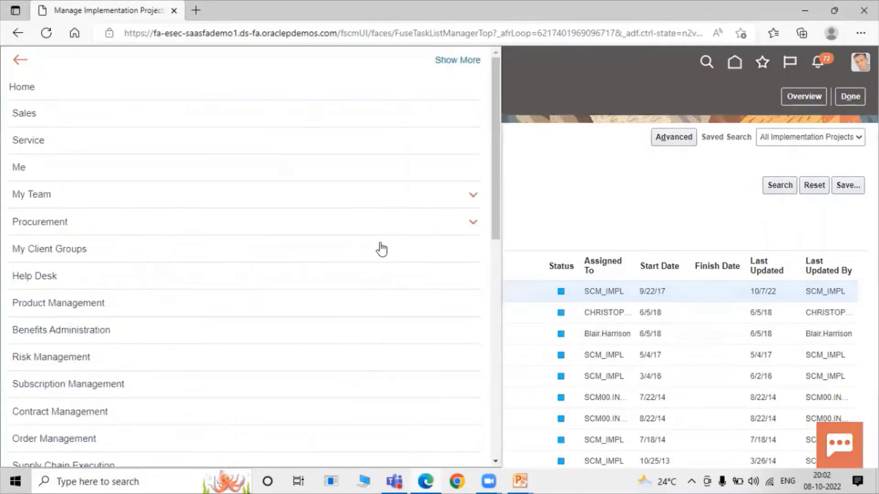
scroll(160, 237, "down", 3)
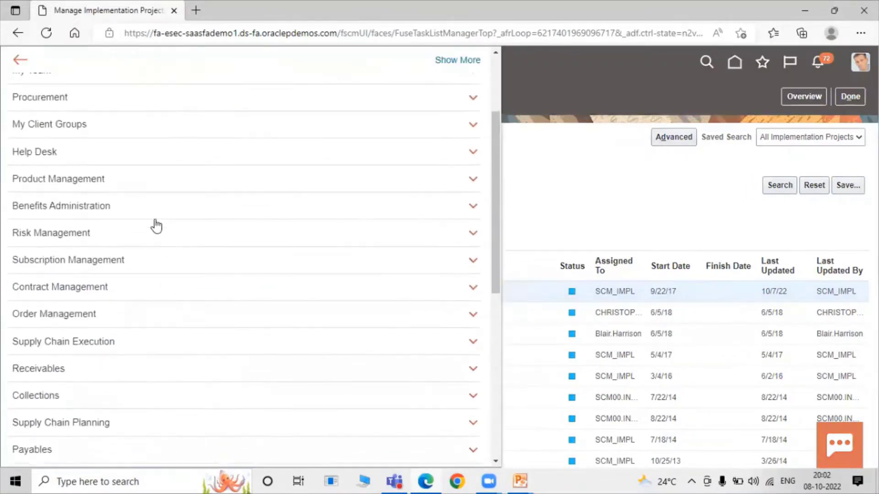
left_click(149, 185)
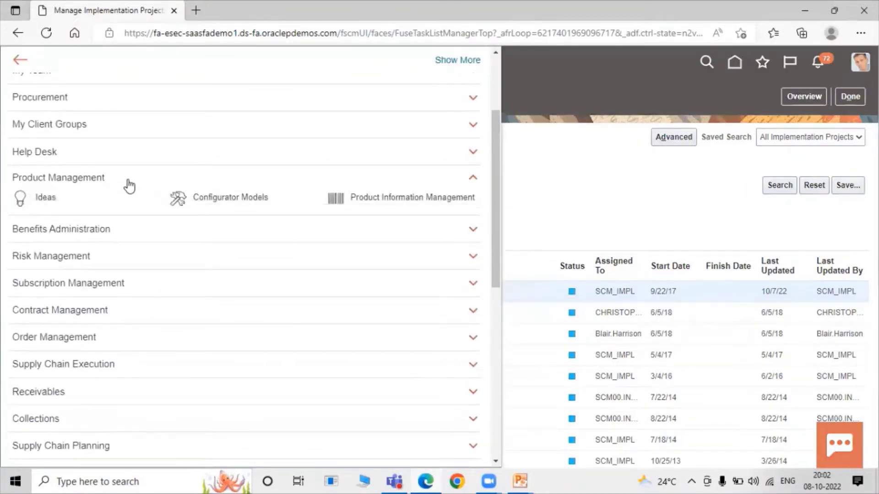
left_click(387, 198)
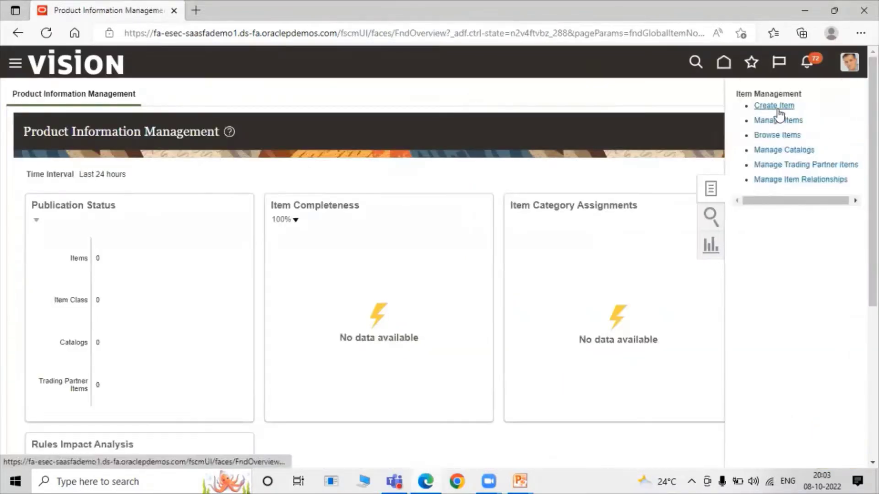
left_click(774, 120)
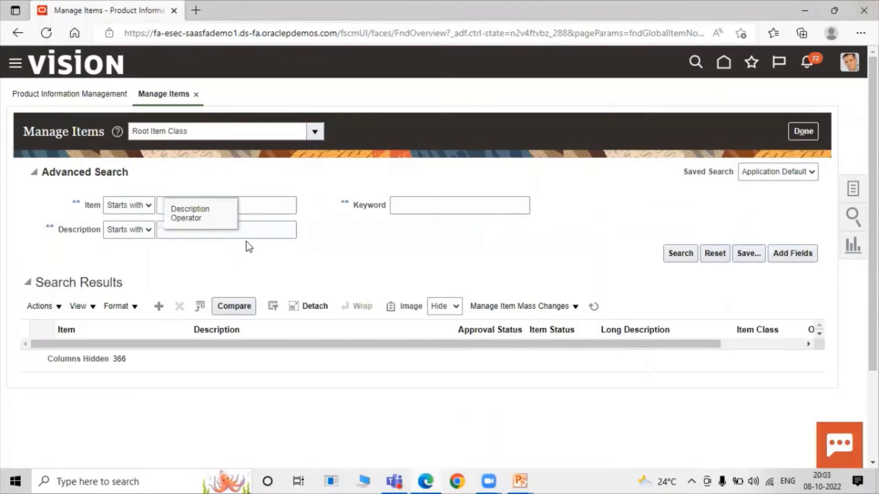
- Search for items starting with TATA1001 and open the one belonging to organization 000
left_click(243, 206)
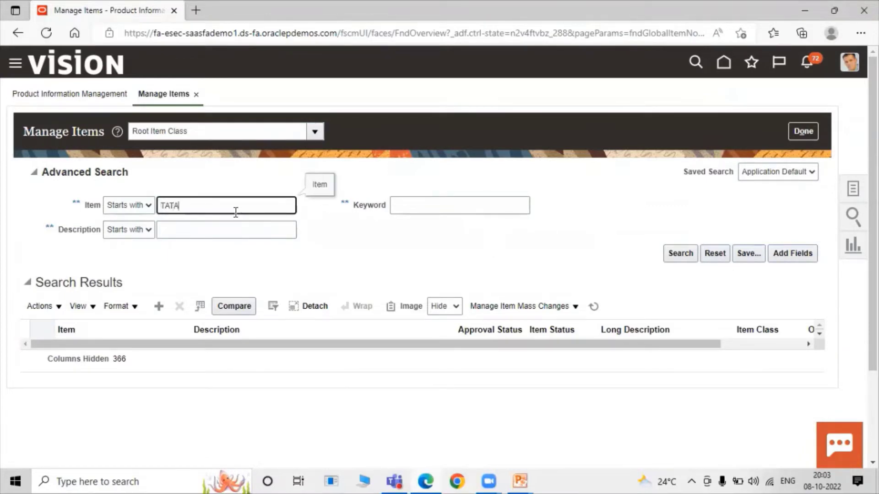
left_click(681, 253)
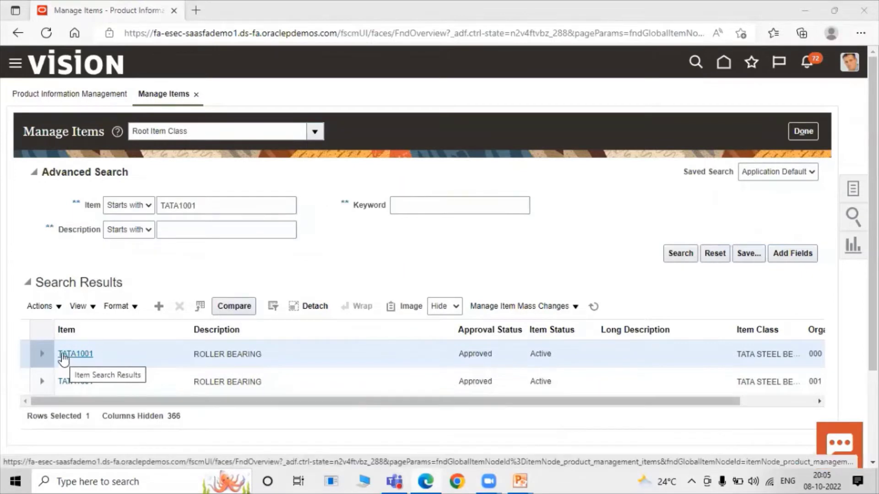
left_click(63, 356)
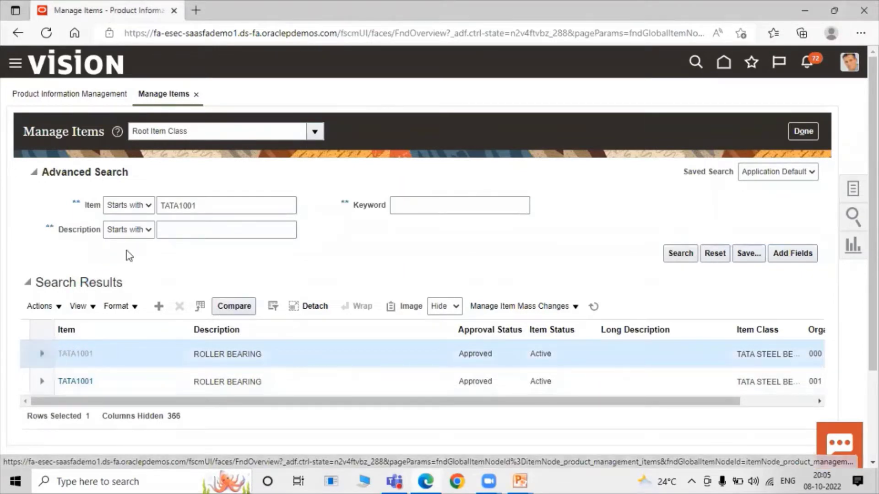
- Display the Purchasing attributes in the specifications of item TATA1001 for organization 000
scroll(361, 276, "down", 3)
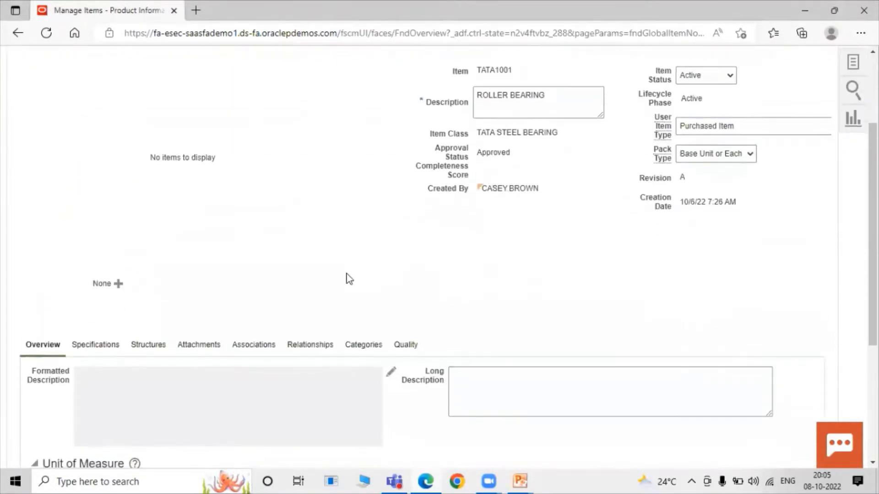
scroll(237, 268, "down", 3)
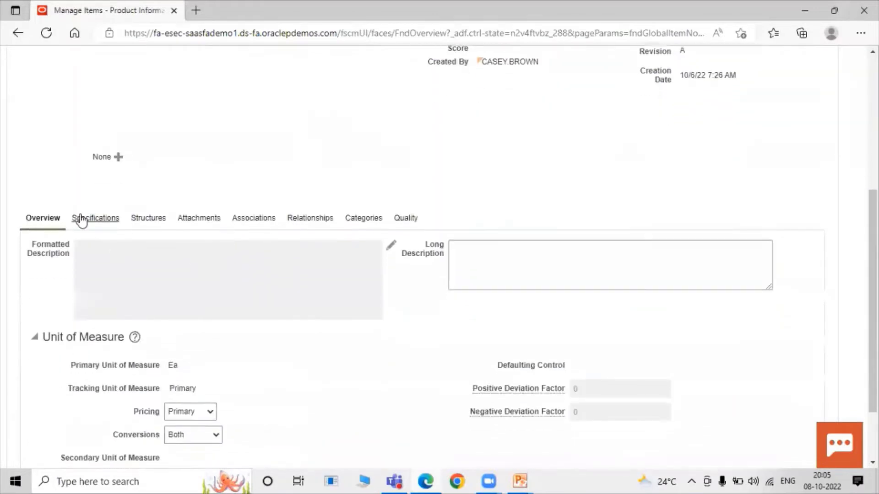
left_click(105, 220)
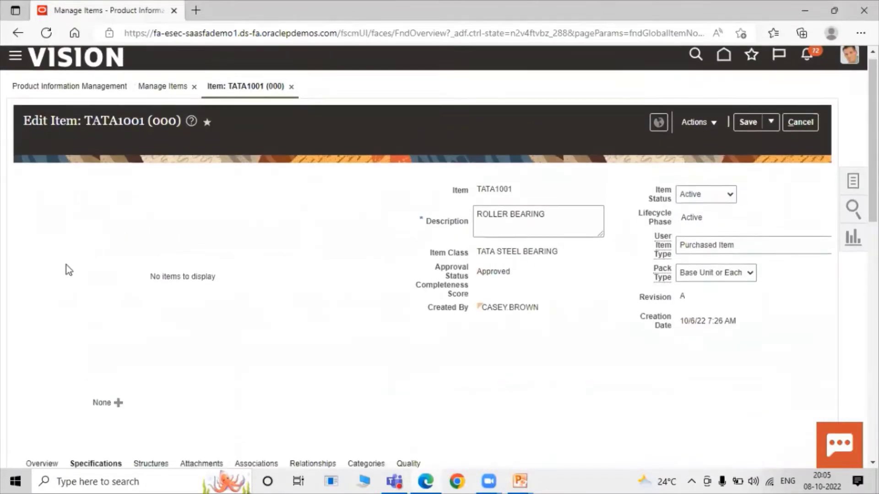
scroll(183, 275, "down", 5)
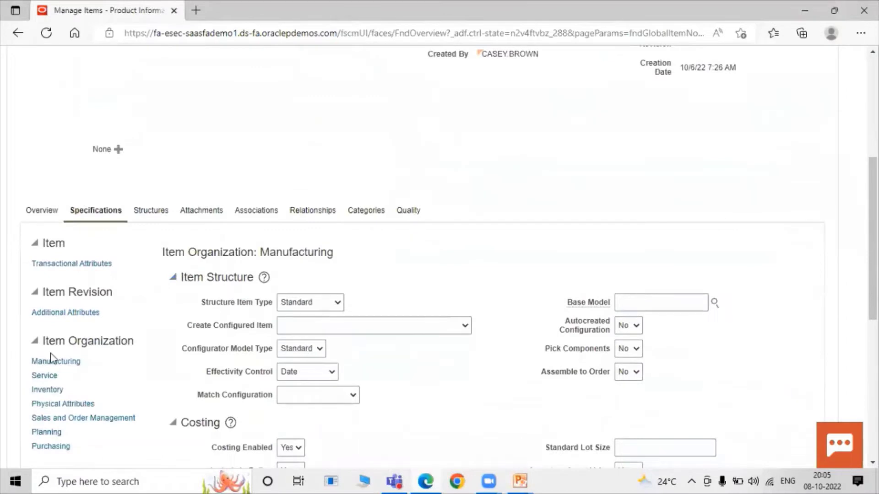
scroll(56, 344, "down", 3)
left_click(58, 321)
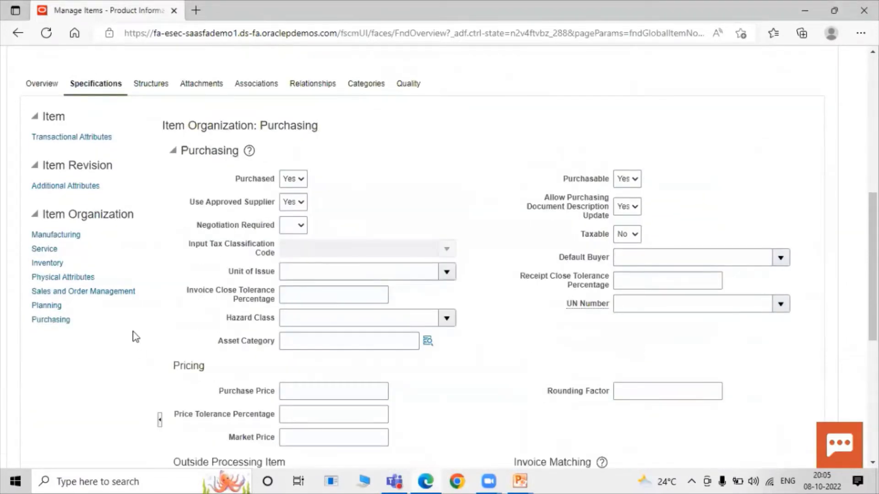
- Set Allow Unordered Receipts to Yes in the item's Receiving attributes, and save and close the item
scroll(661, 287, "down", 7)
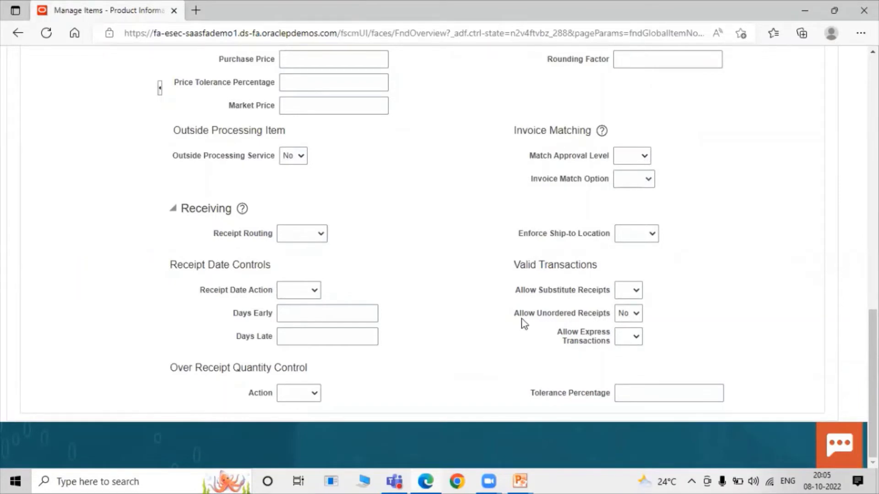
left_click(626, 317)
left_click(628, 340)
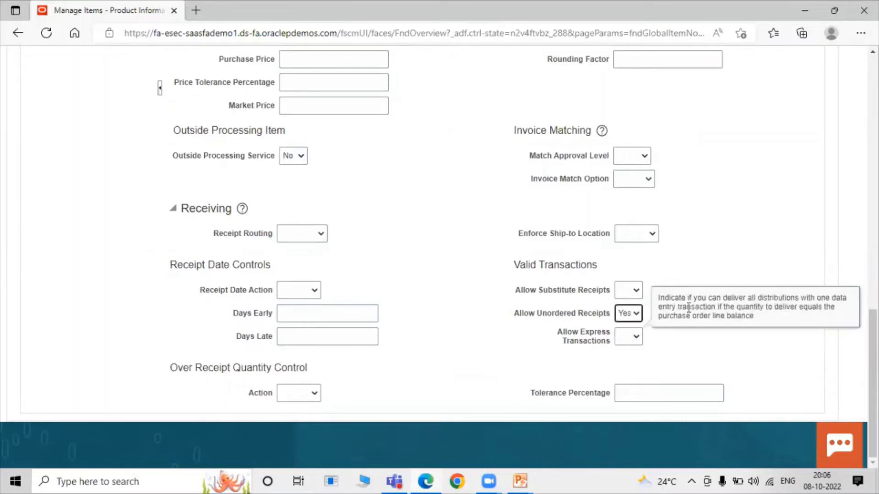
scroll(663, 310, "up", 15)
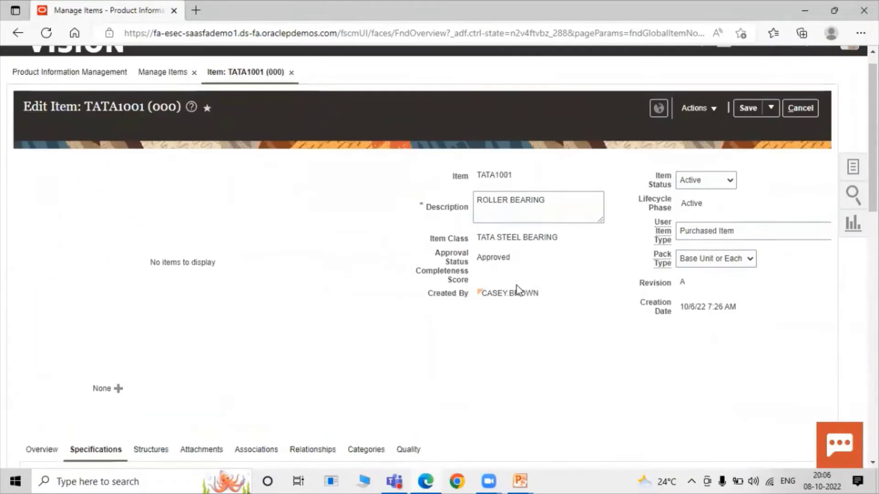
left_click(771, 108)
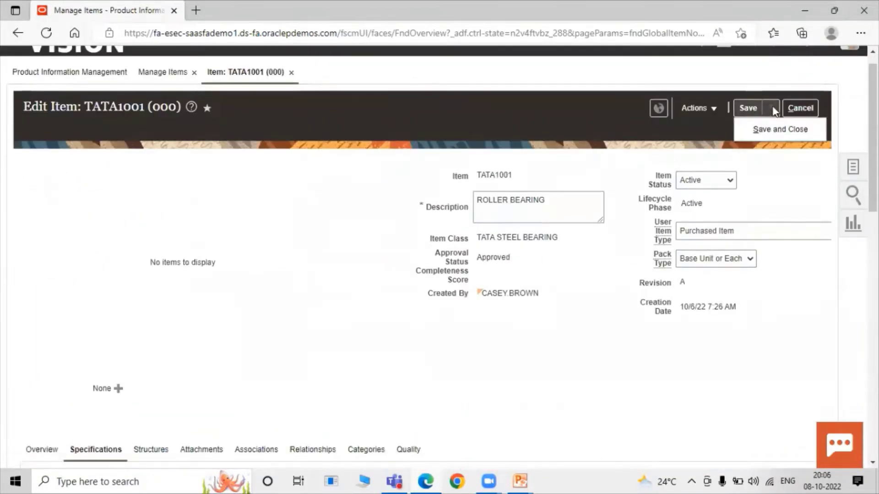
left_click(757, 130)
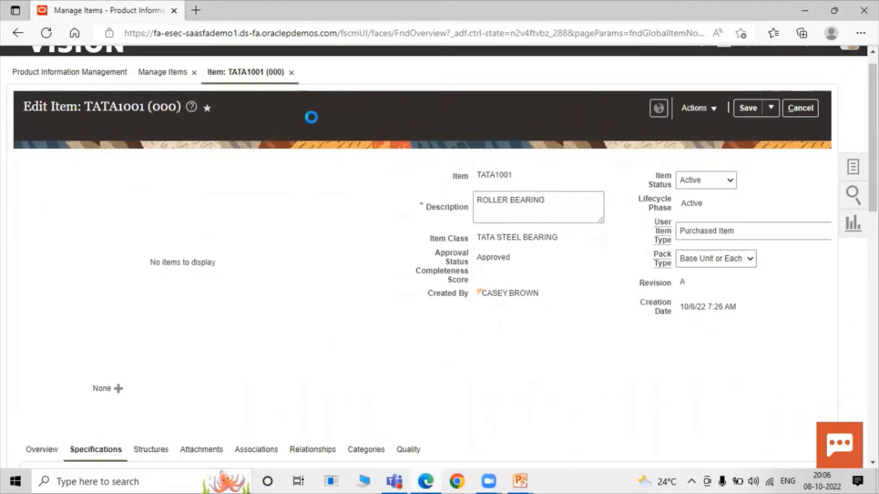
- Open item TATA1001 of organization 001 from the item search results for editing
scroll(238, 181, "down", 2)
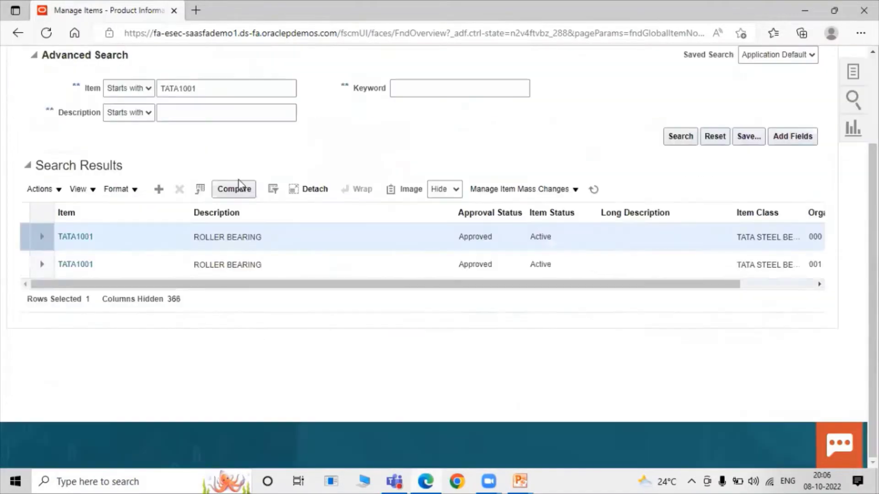
scroll(238, 183, "up", 3)
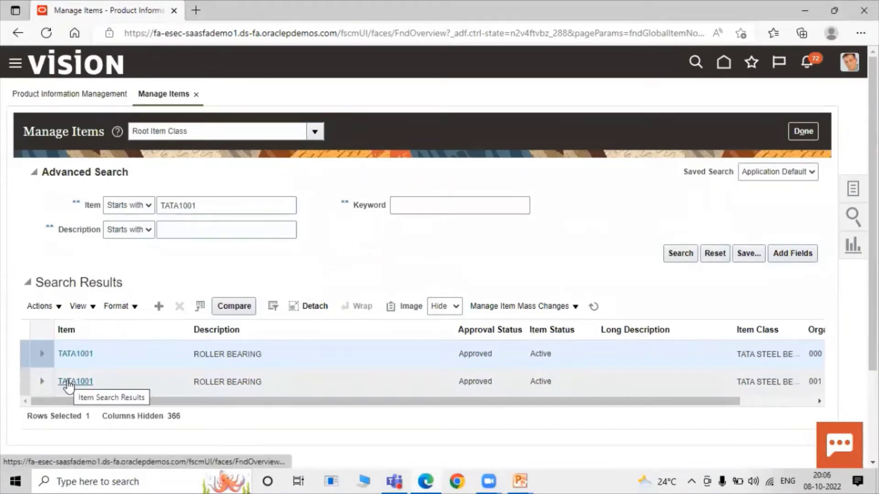
left_click(68, 382)
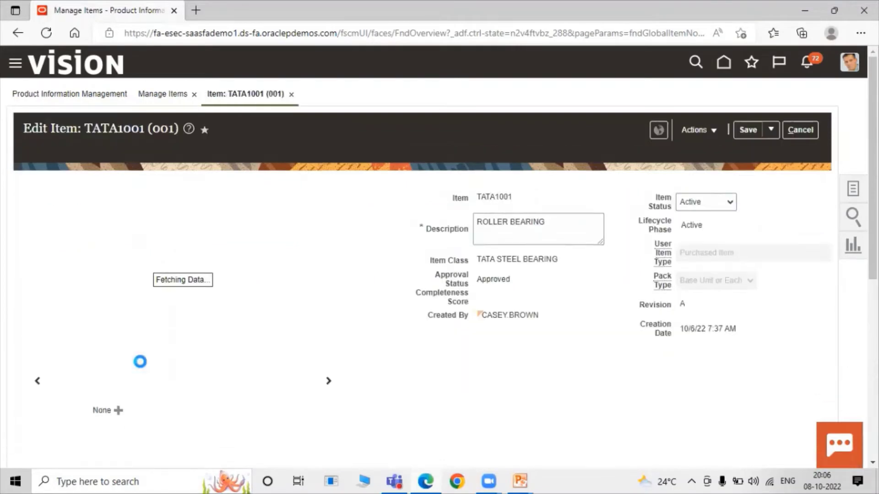
- Display the Purchasing attributes in the specifications of item TATA1001 for organization 001
scroll(139, 360, "down", 7)
left_click(107, 135)
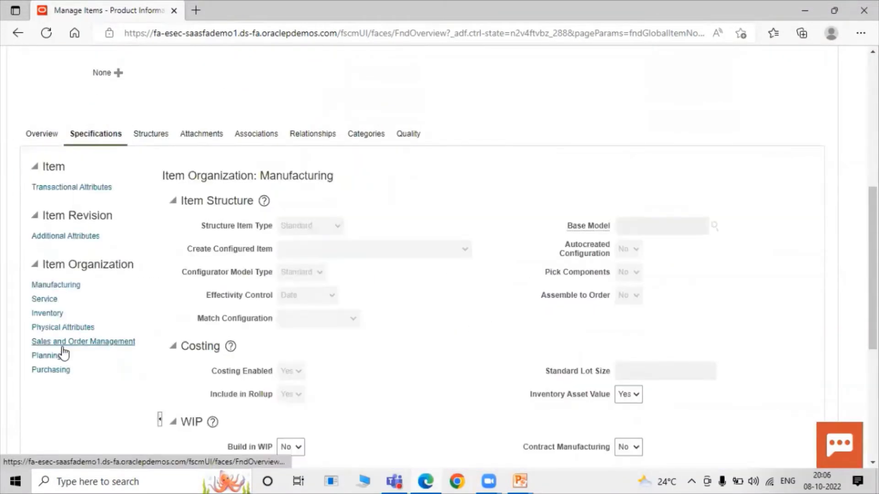
scroll(306, 285, "down", 6)
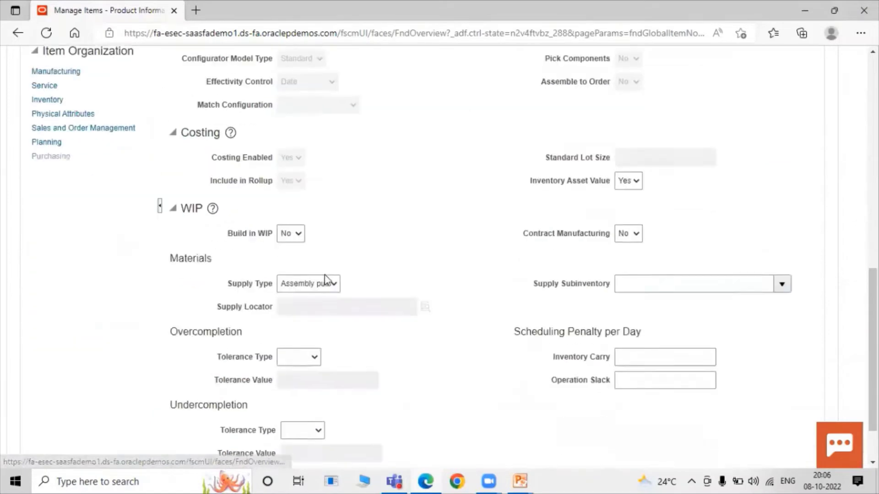
- Set Allow Unordered Receipts to Yes in the Receiving attributes of the organization 001 item, and save and close it
scroll(529, 237, "down", 10)
scroll(600, 259, "down", 3)
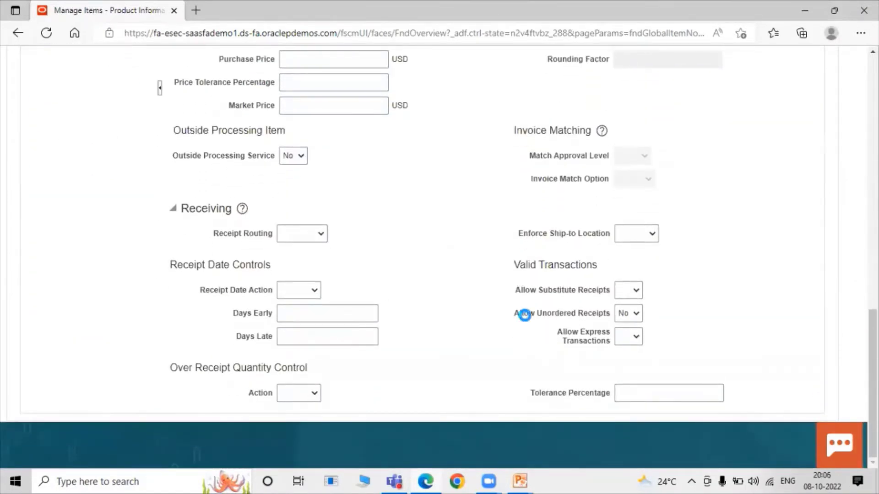
left_click(625, 314)
left_click(625, 341)
scroll(707, 310, "up", 20)
scroll(694, 246, "up", 2)
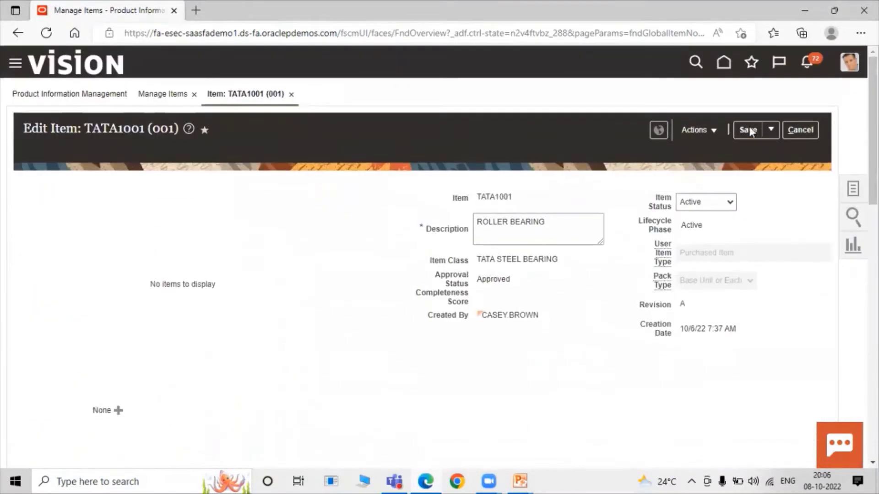
left_click(770, 129)
left_click(758, 150)
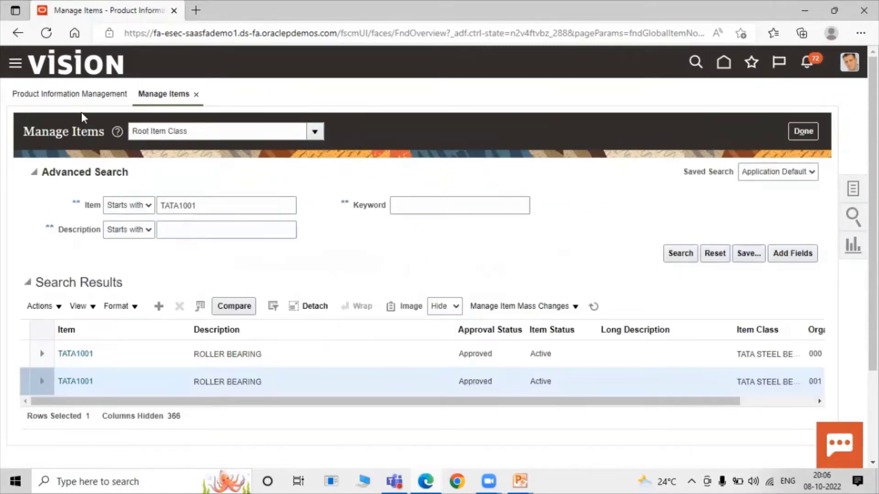
- Finish managing items and go to the Inventory Management work area under Supply Chain Execution
left_click(803, 131)
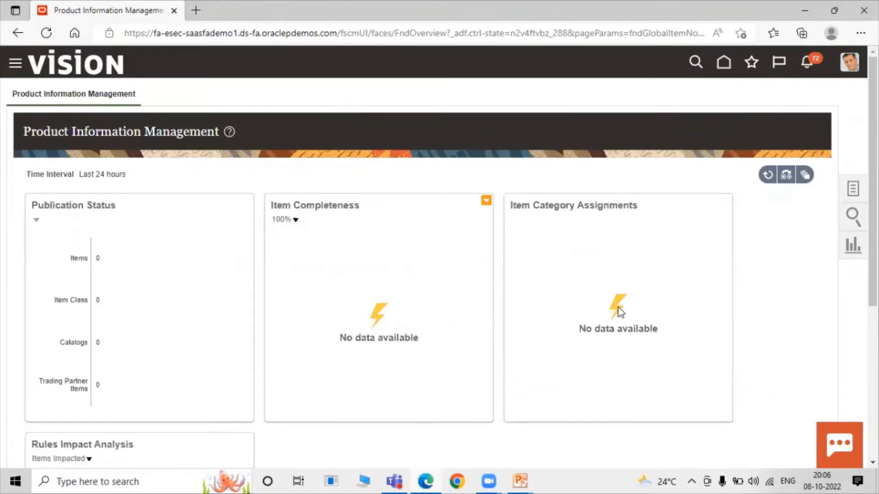
left_click(15, 68)
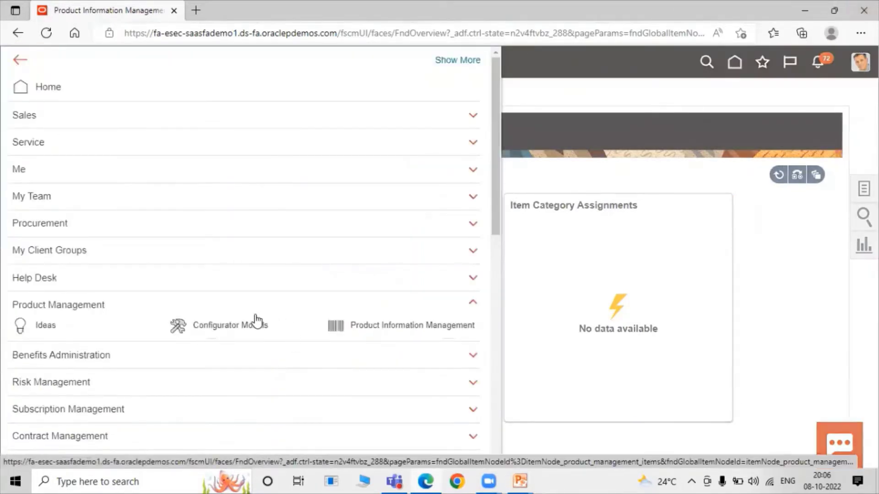
scroll(255, 320, "down", 8)
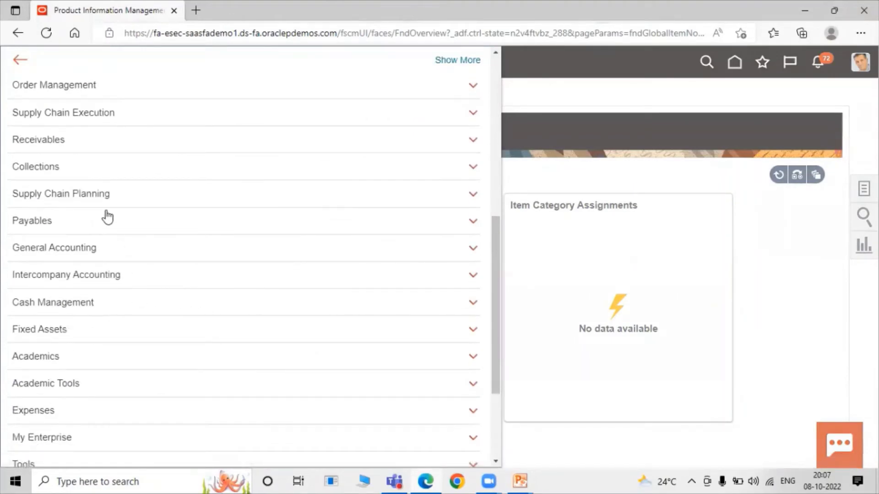
left_click(118, 112)
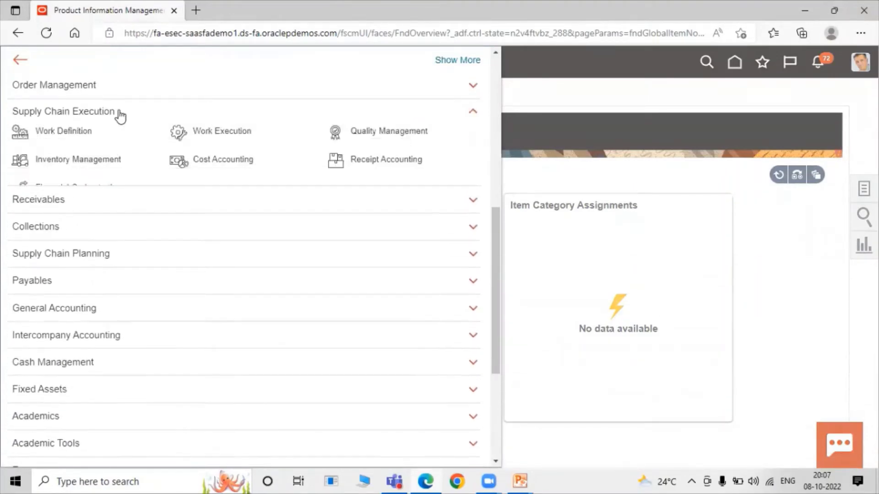
left_click(83, 169)
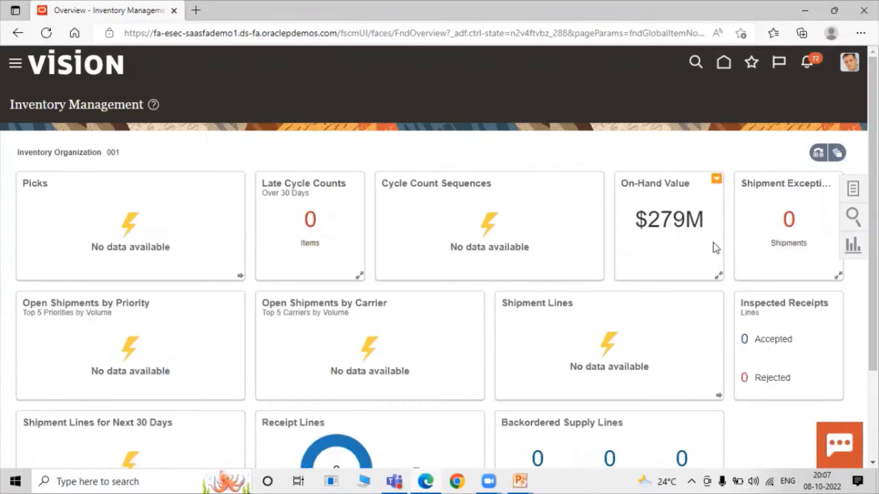
- Show the Receipts tasks for organization 001 and start creating unordered receipt lines
left_click(851, 198)
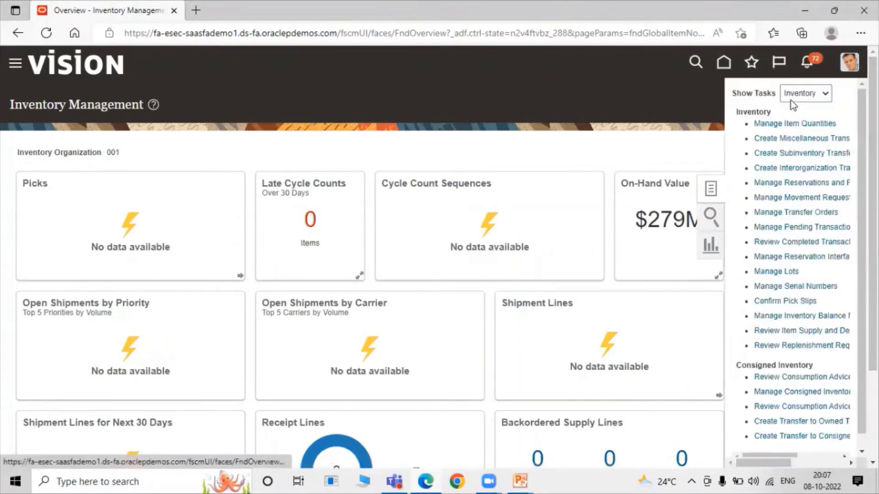
left_click(801, 92)
left_click(797, 150)
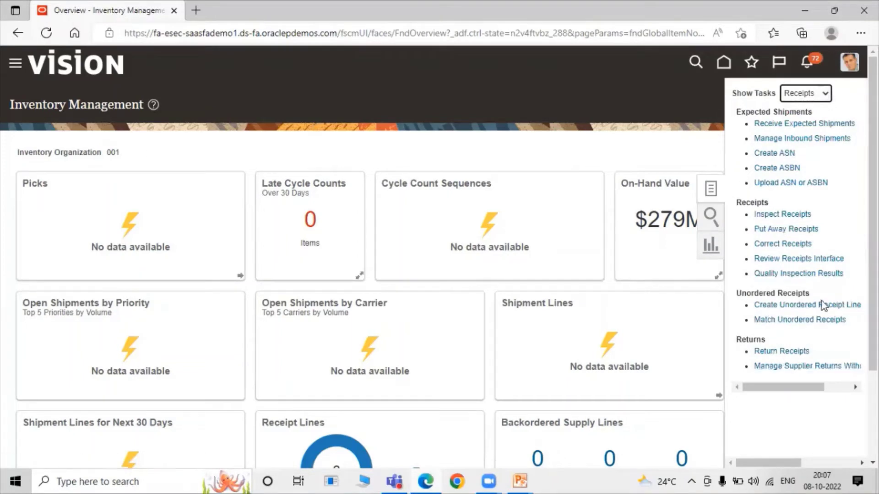
left_click(786, 305)
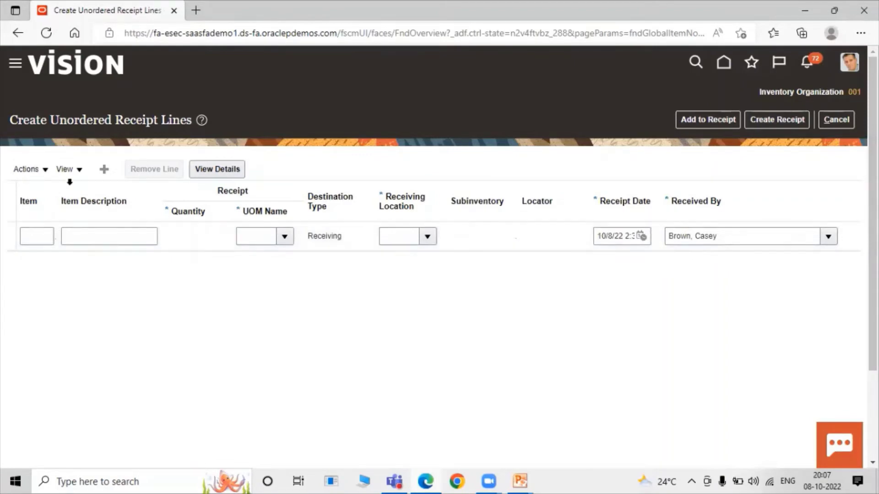
- Widen the Item column and enter item TATA1001 with a quantity of 28 on the unordered receipt line
left_click_drag(59, 201, 92, 202)
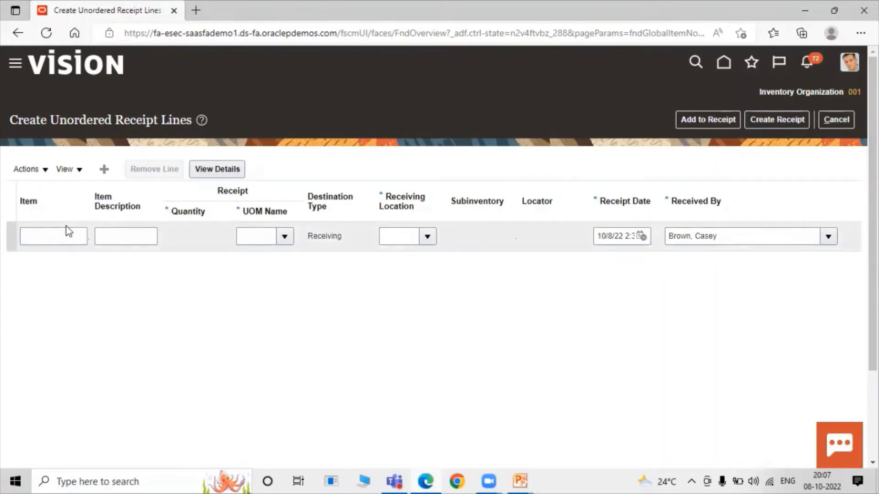
left_click(82, 236)
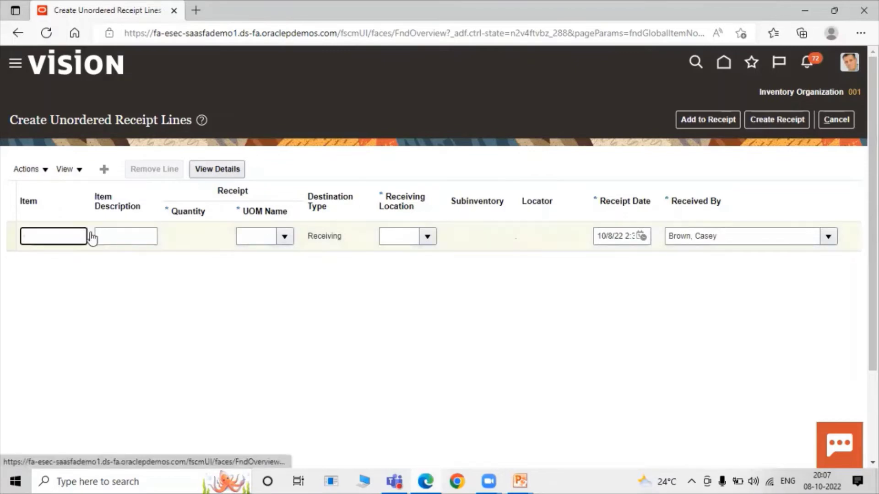
type("TATA1001")
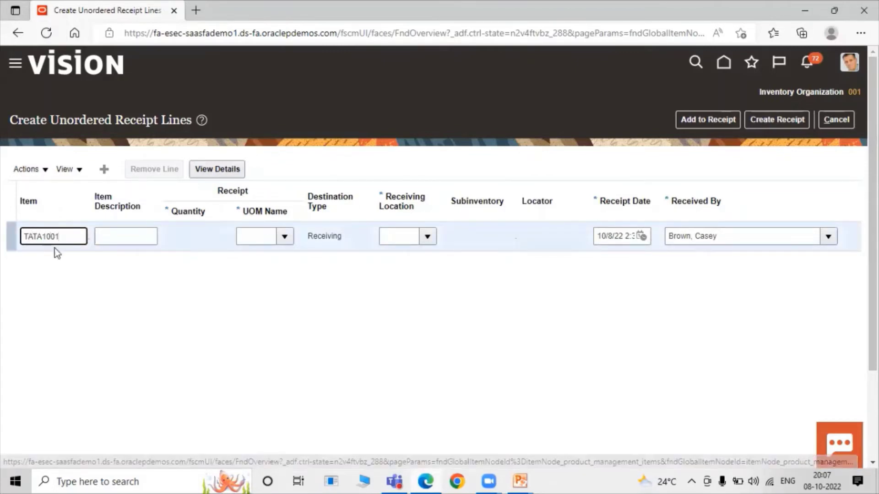
left_click(102, 257)
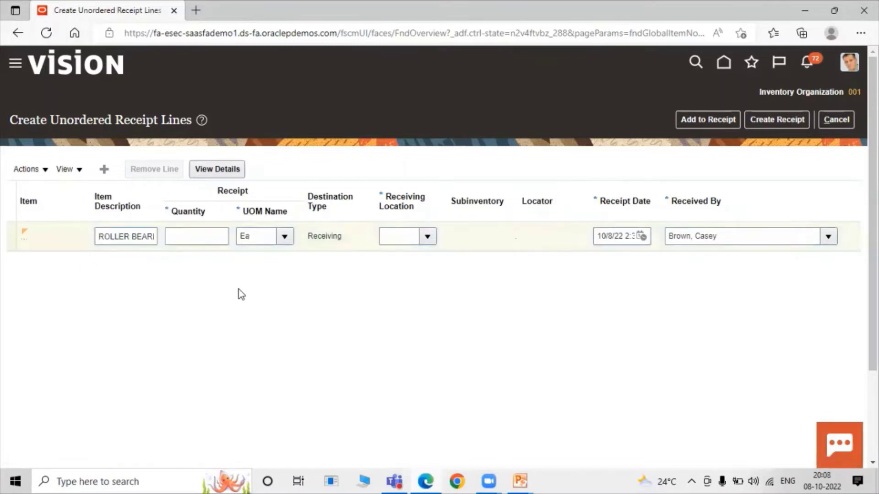
left_click(218, 234)
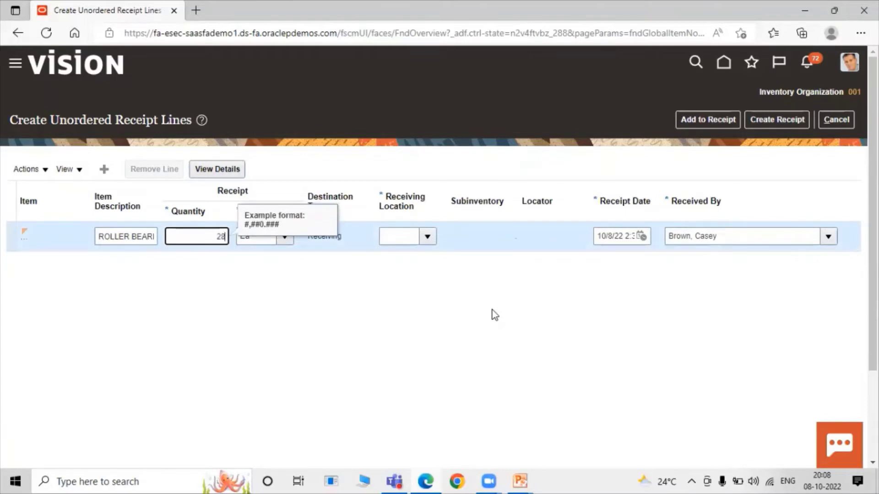
left_click(209, 296)
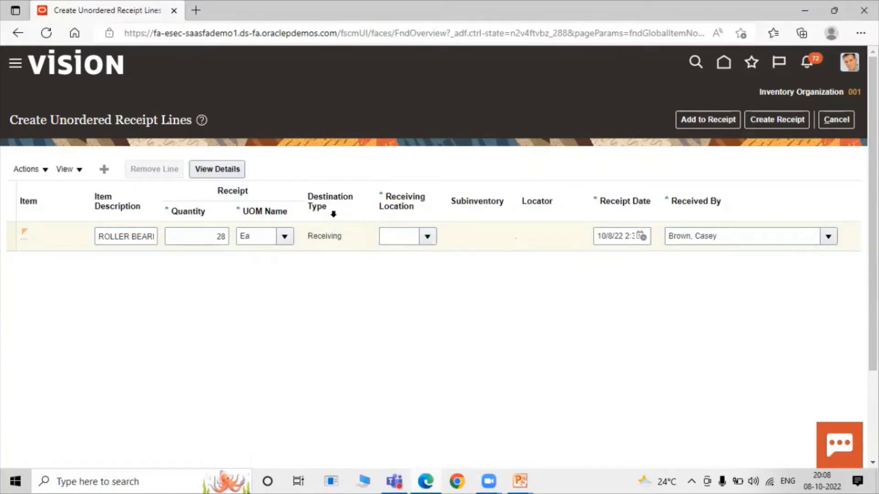
- Search receiving locations by the name Sea and set the line's receiving location to Seattle
left_click(425, 237)
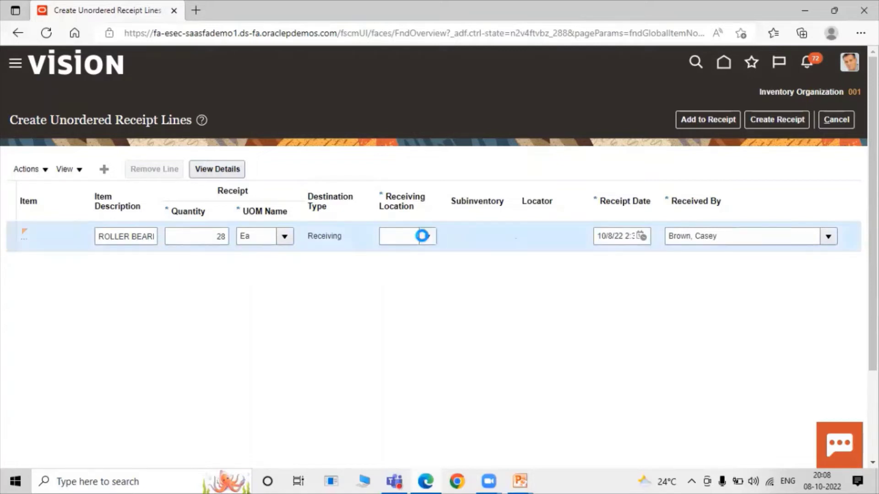
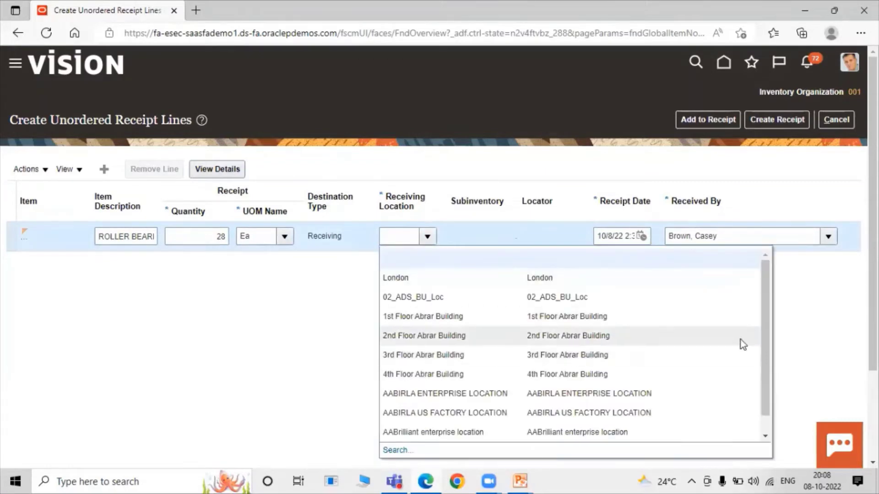
left_click(397, 333)
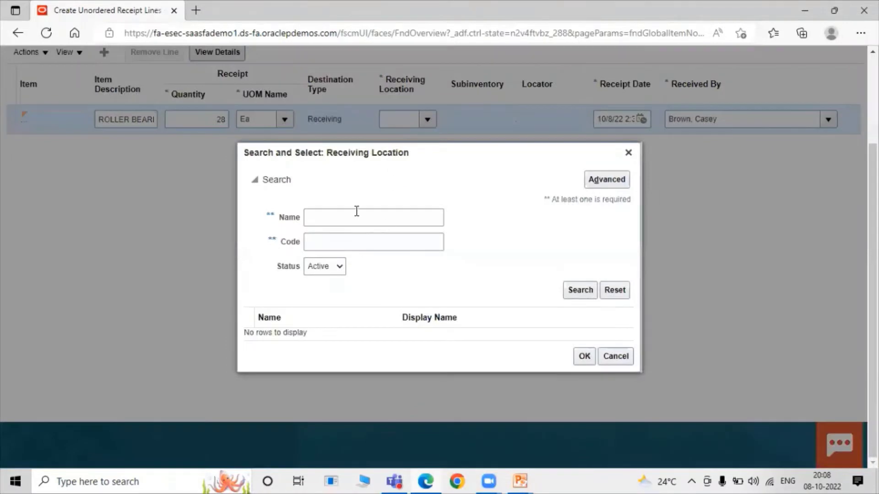
left_click(354, 220)
type("Sea")
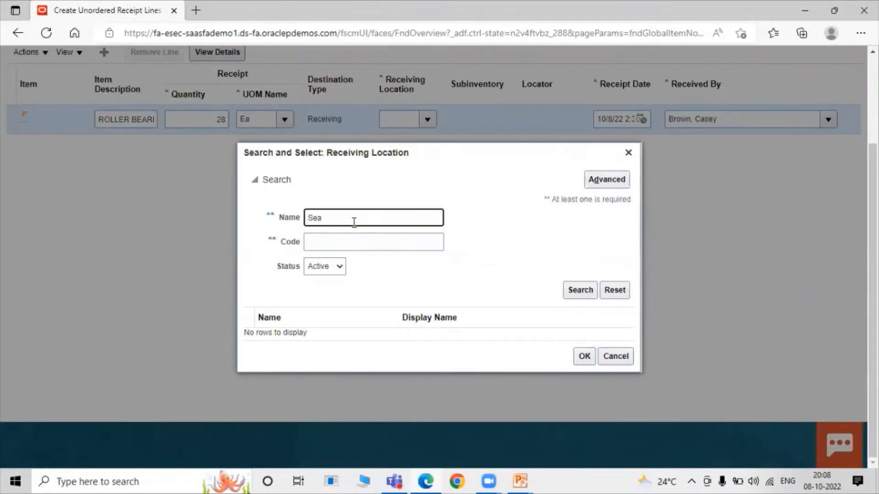
left_click(591, 291)
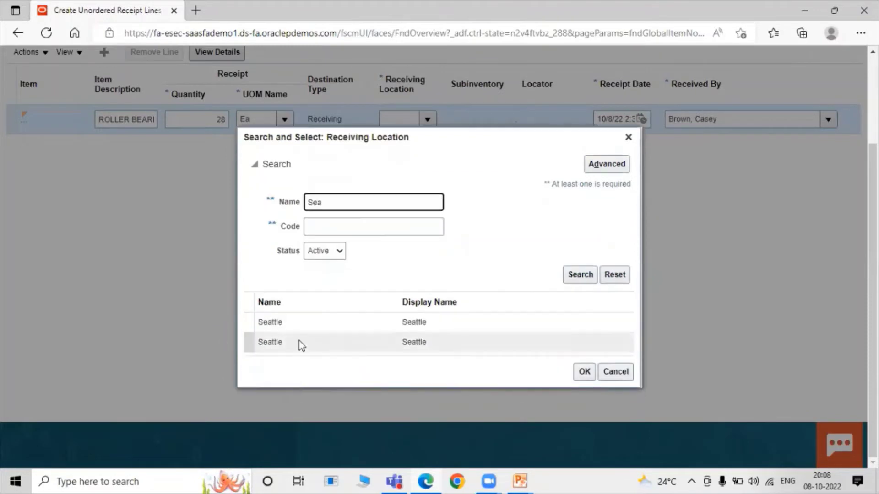
left_click(314, 324)
left_click(583, 371)
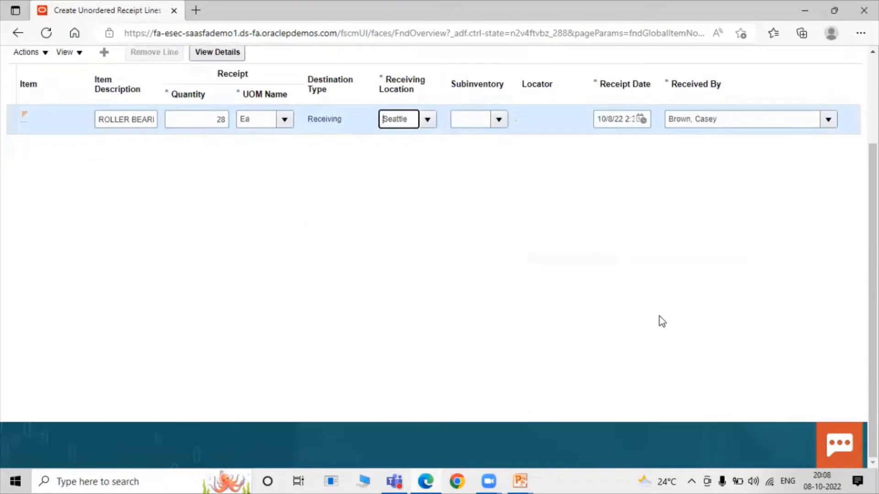
- Create a receipt from the unordered line and set its supplier to Dell Inc
scroll(660, 317, "up", 3)
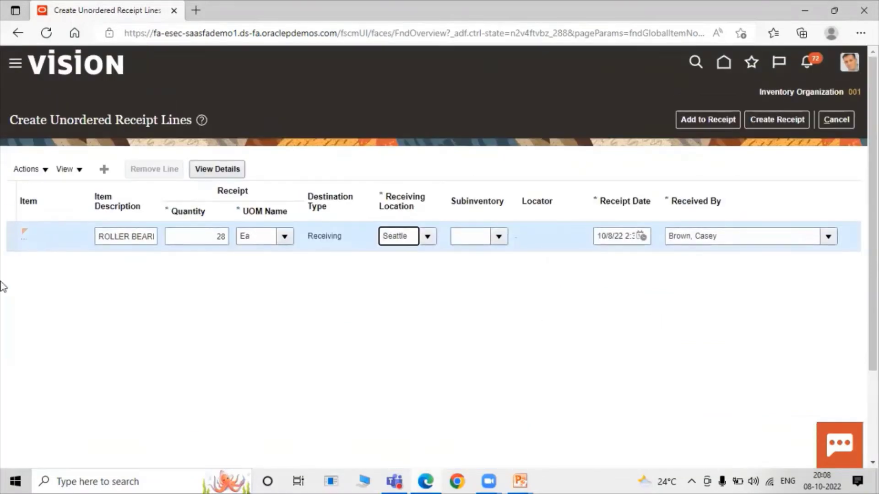
left_click(767, 122)
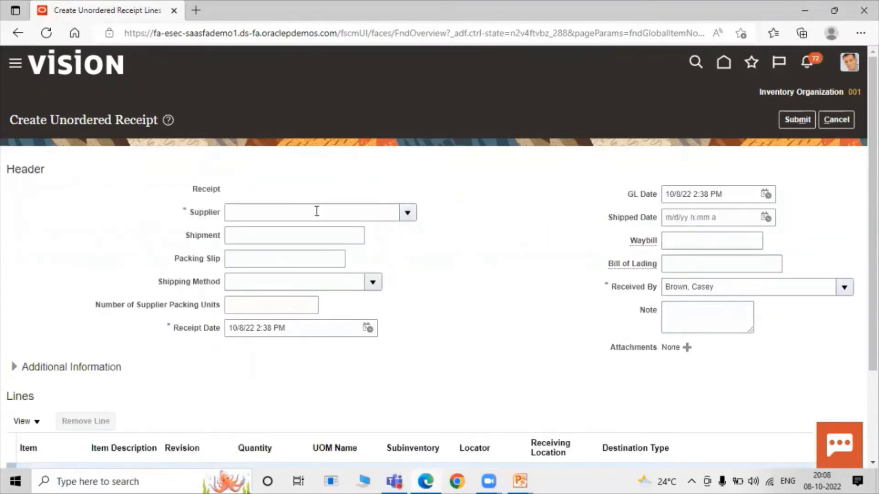
left_click(261, 215)
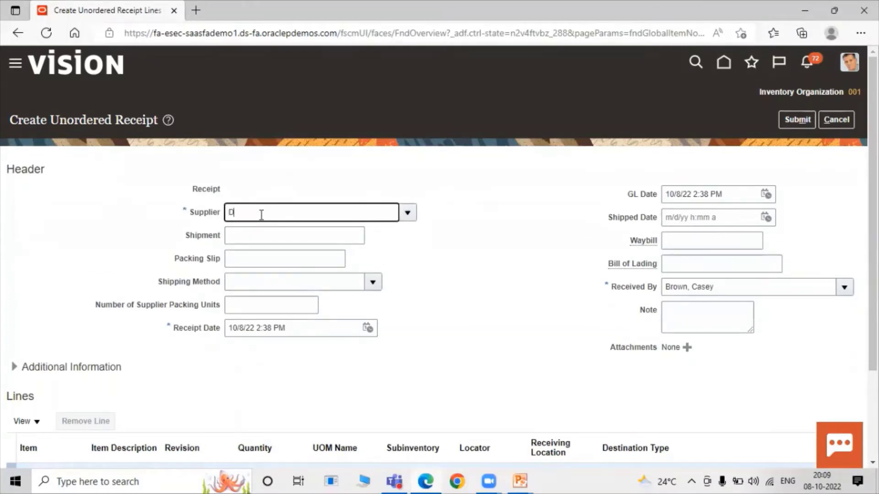
left_click(407, 213)
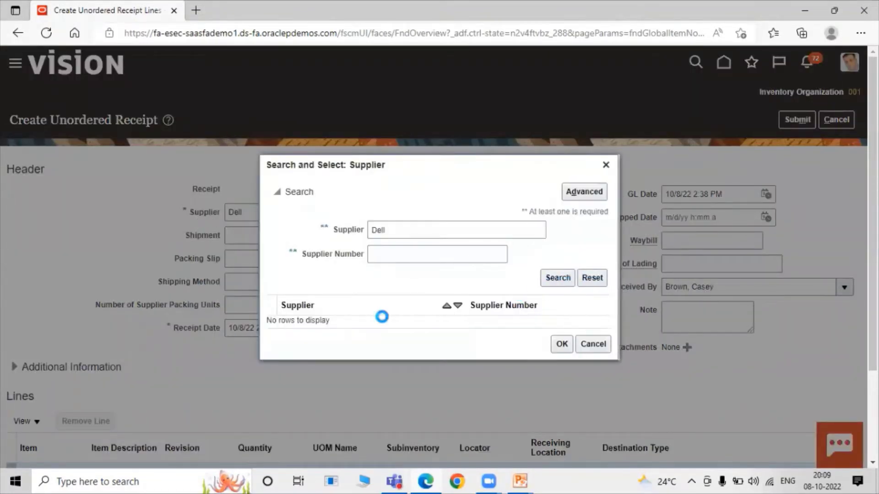
left_click(345, 322)
left_click(562, 350)
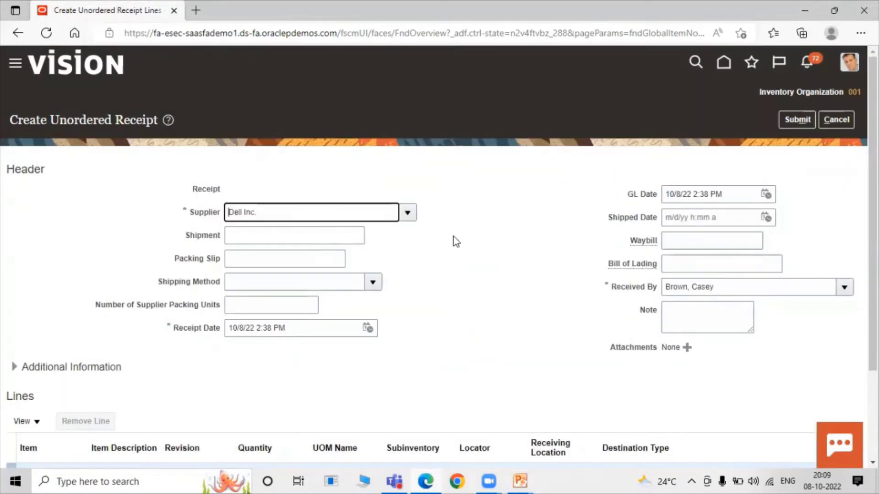
- Review the receipt line, submit the unordered receipt, and select the receipt number in the confirmation
scroll(248, 293, "down", 2)
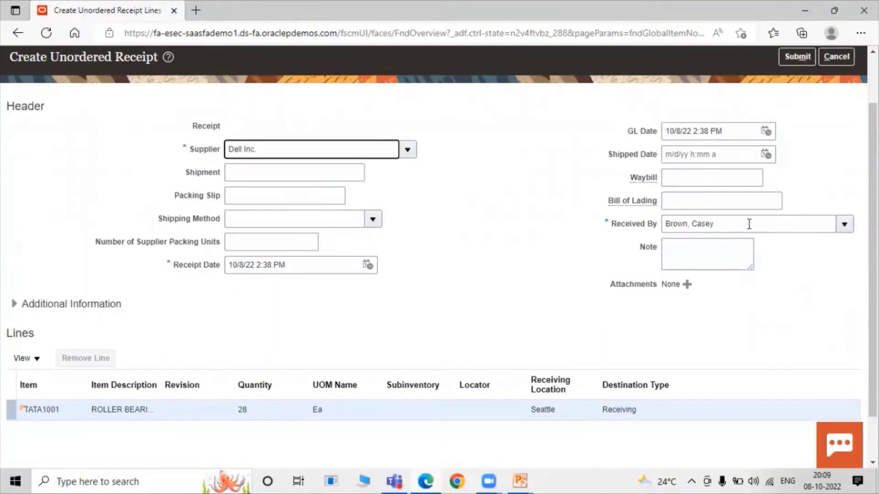
scroll(579, 238, "down", 2)
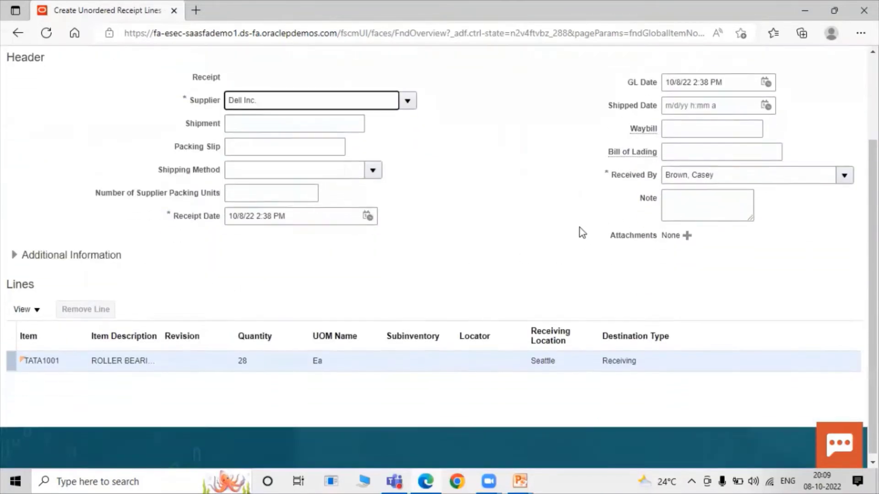
left_click(11, 356)
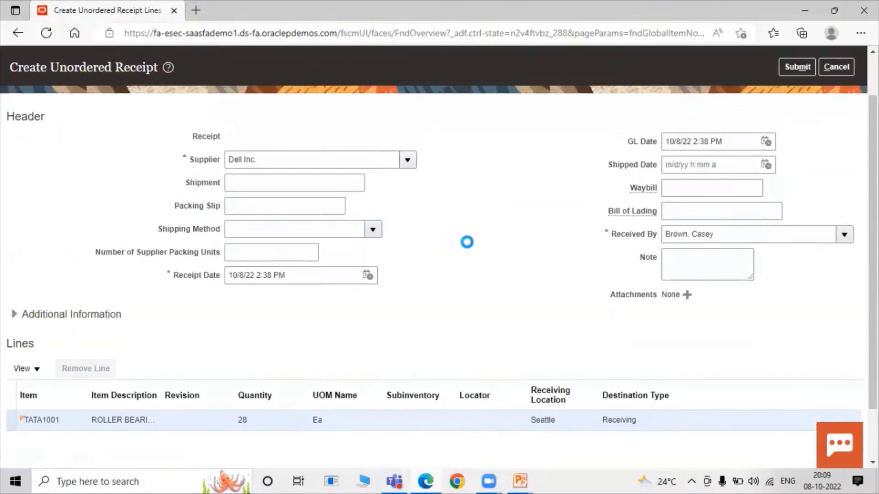
left_click(797, 120)
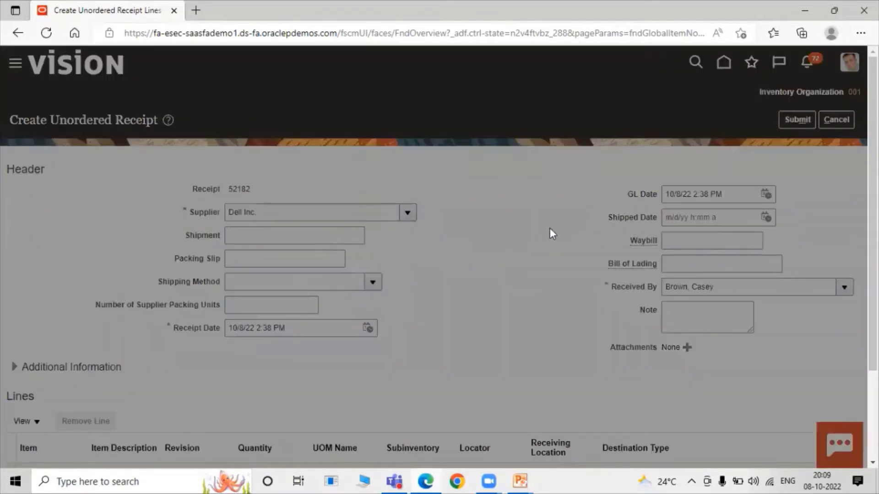
left_click_drag(388, 254, 405, 258)
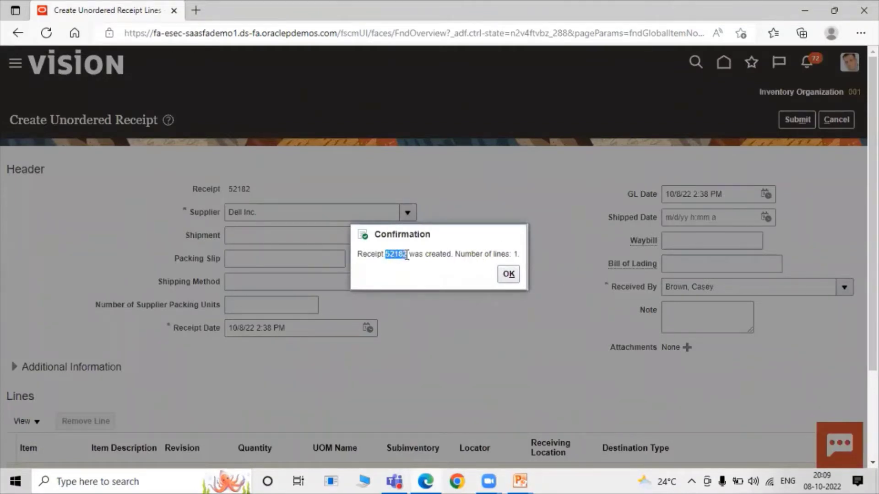
- Copy the selected receipt number and dismiss the receipt confirmation
right_click(396, 255)
left_click(435, 182)
left_click(507, 273)
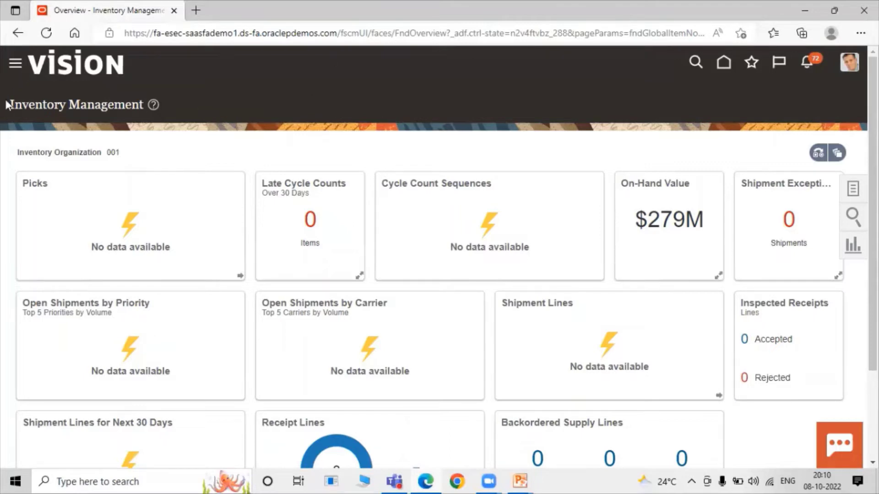
- Go to the Purchase Orders work area under Procurement
left_click(17, 67)
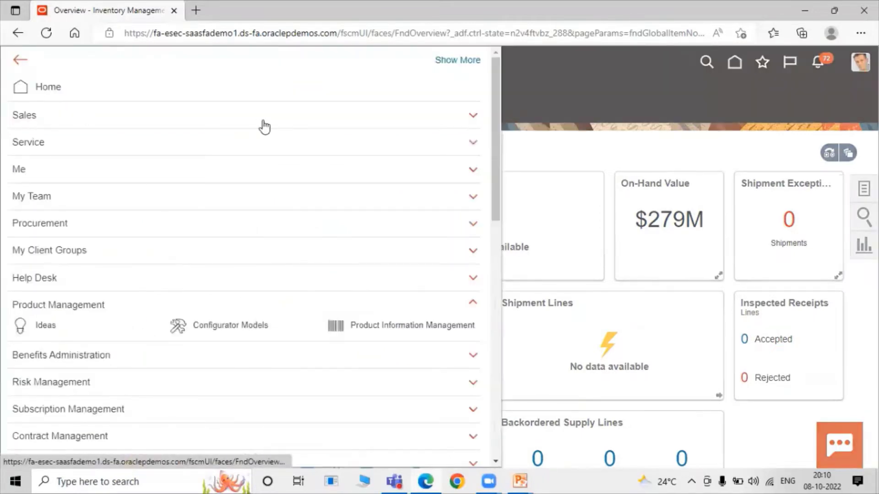
left_click(133, 305)
scroll(142, 315, "down", 4)
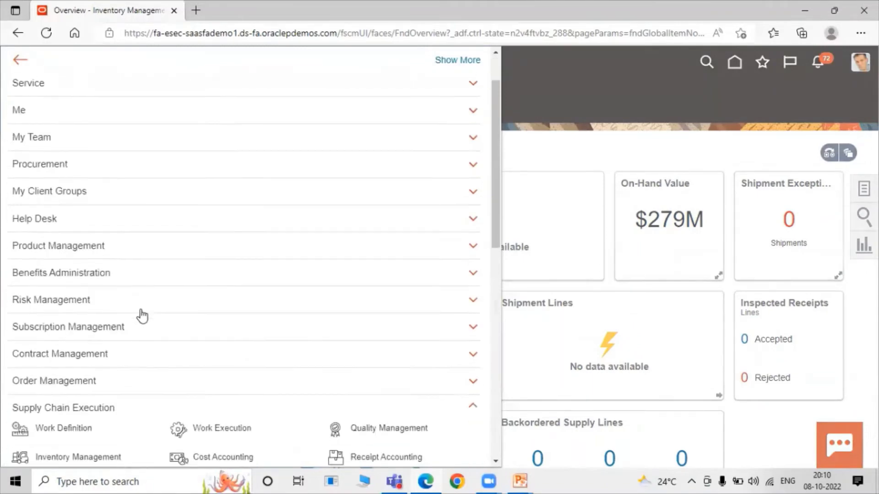
scroll(130, 263, "up", 3)
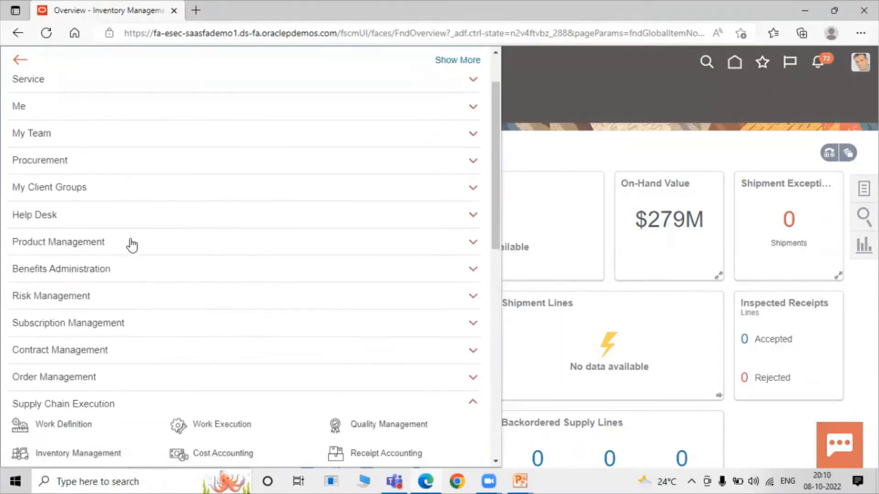
left_click(120, 161)
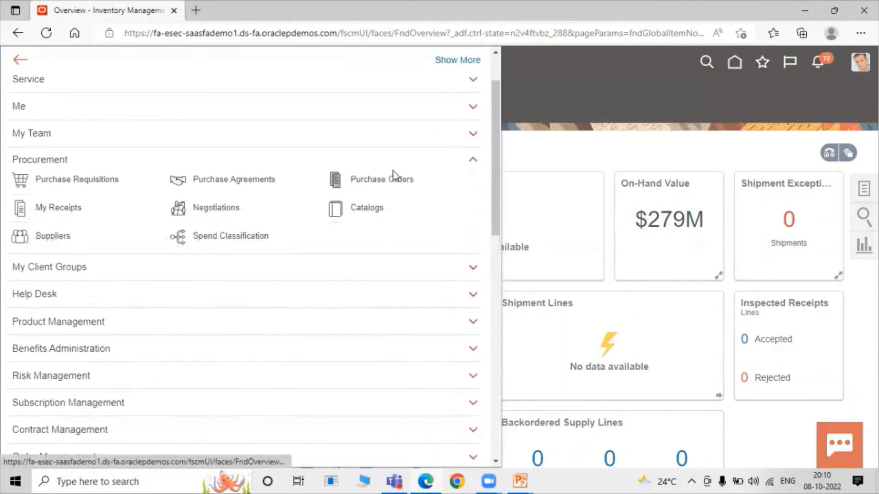
left_click(342, 184)
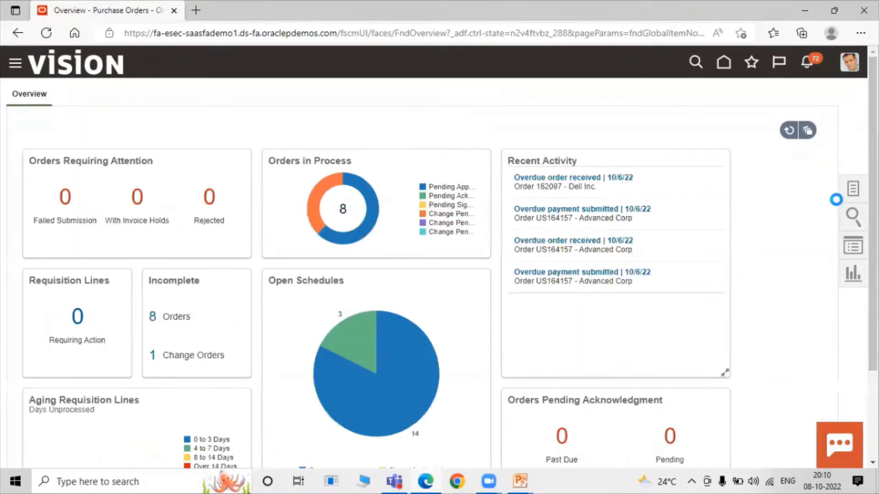
- Create a new purchase order with Dell Inc. as the supplier
left_click(852, 191)
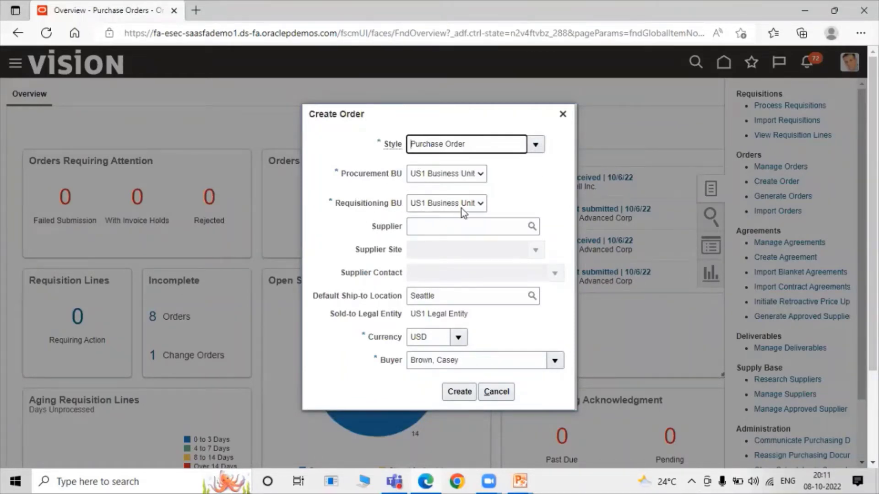
left_click(427, 228)
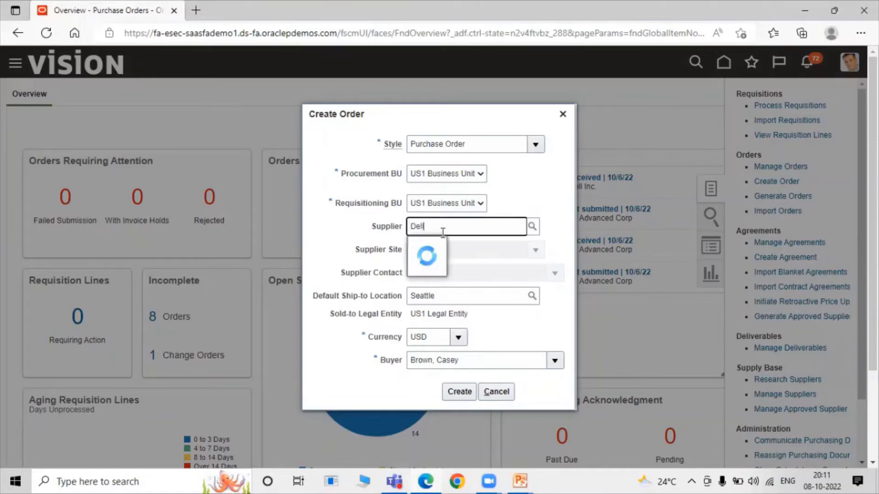
left_click(432, 248)
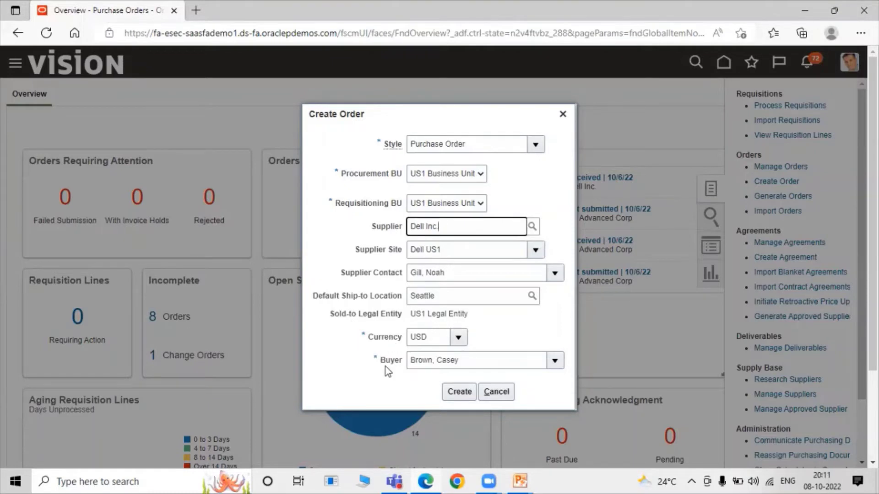
left_click(457, 392)
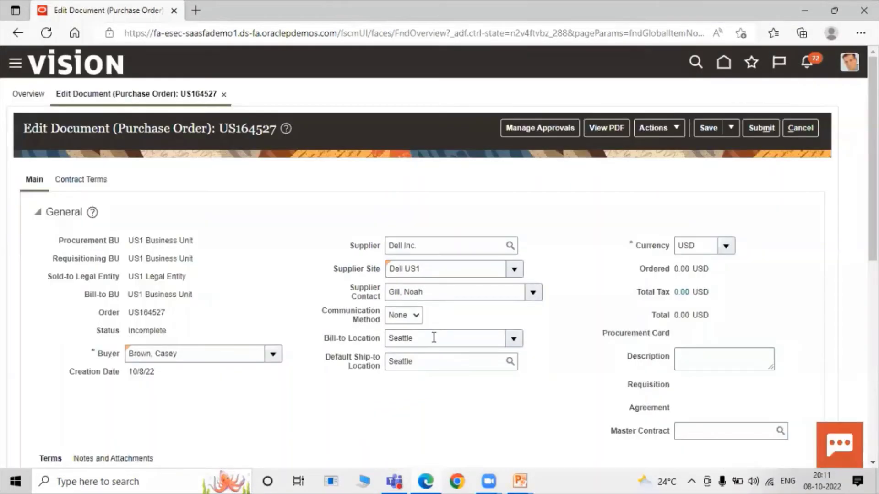
- Add a line to the purchase order and set its item to TATA1001
scroll(524, 277, "down", 2)
scroll(524, 277, "down", 1)
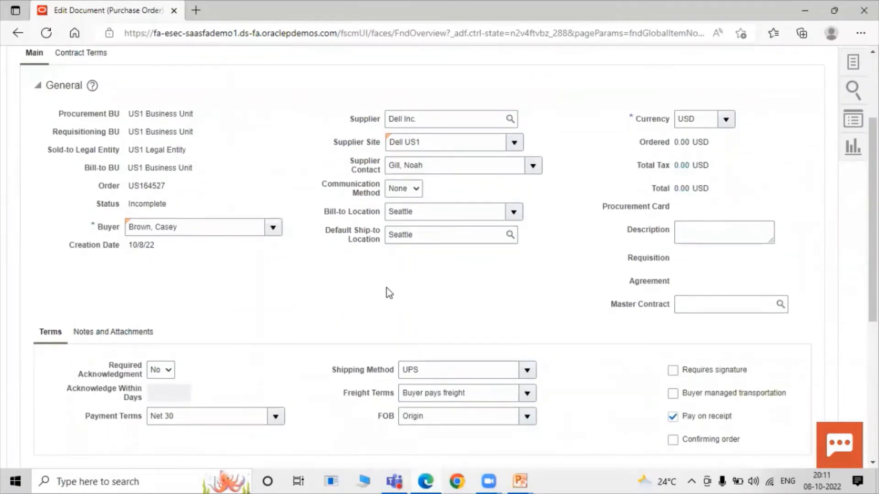
scroll(389, 293, "down", 5)
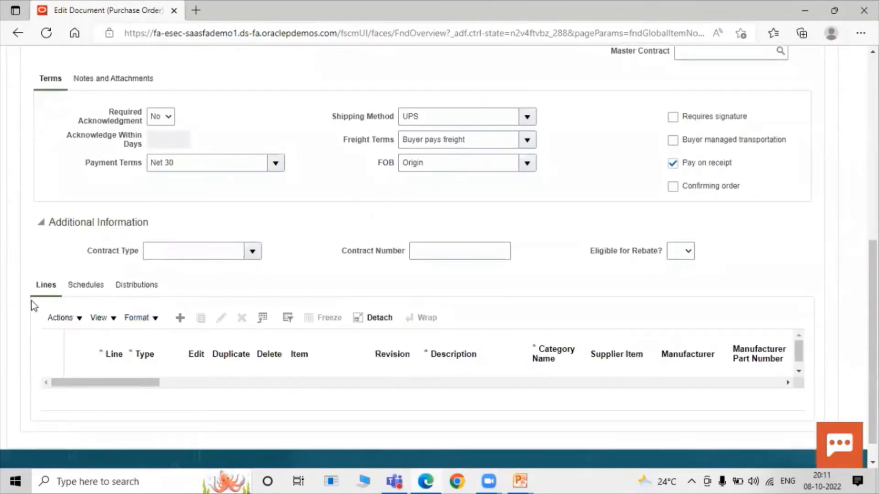
left_click(179, 317)
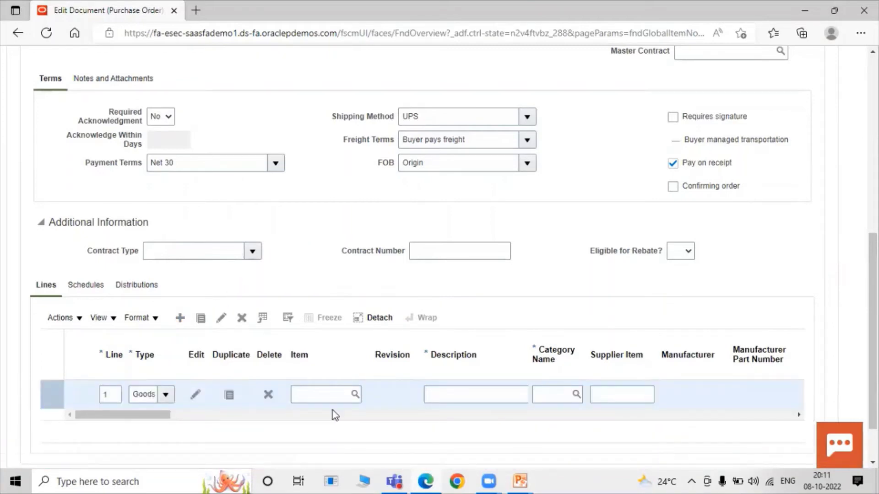
left_click(339, 394)
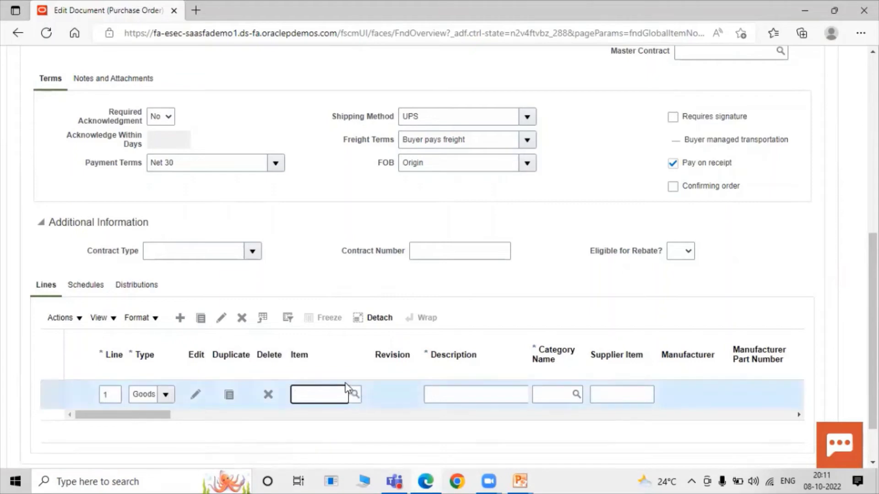
type("TATA")
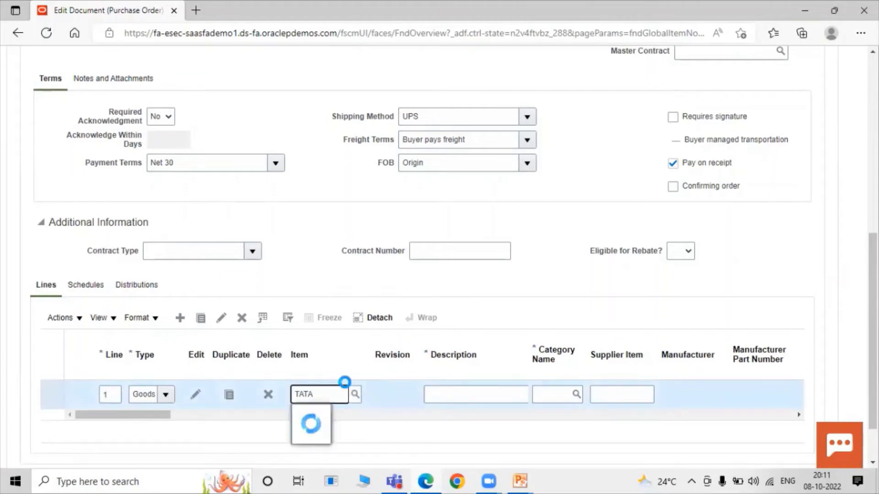
scroll(339, 352, "down", 1)
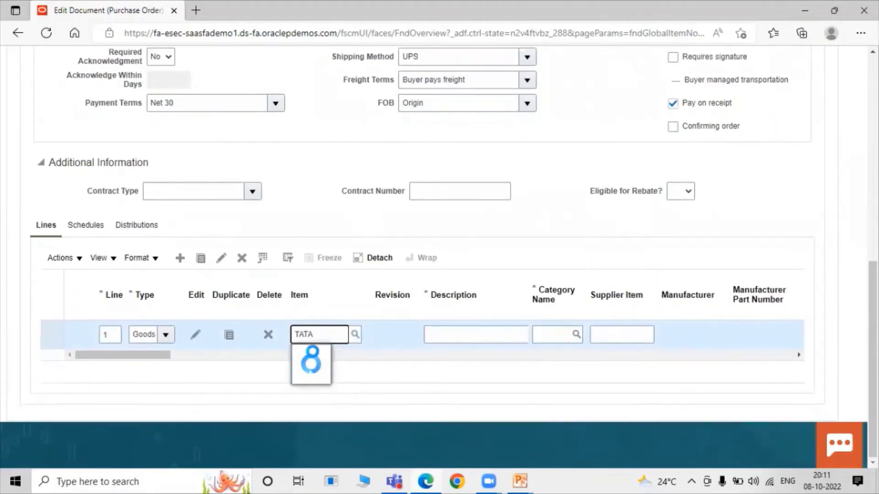
left_click(315, 356)
- Set the quantity of the TATA1001 purchase order line to 28
left_click_drag(151, 355, 181, 356)
left_click(181, 359)
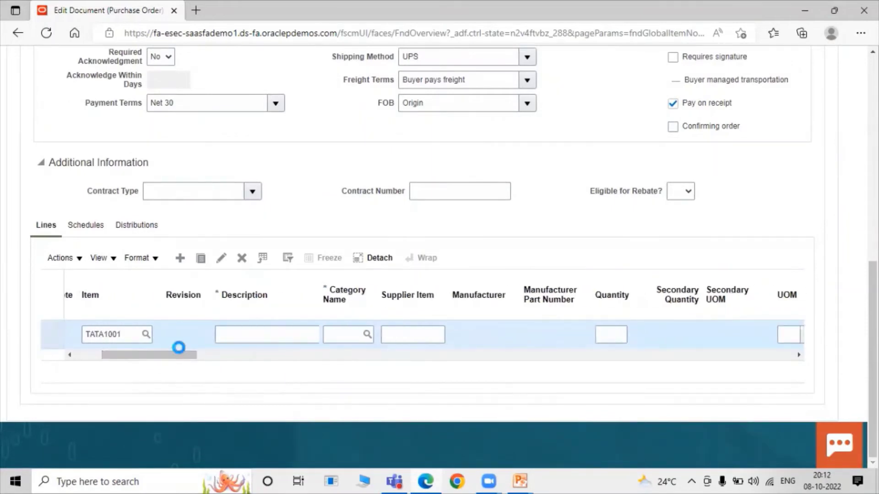
left_click_drag(180, 359, 231, 349)
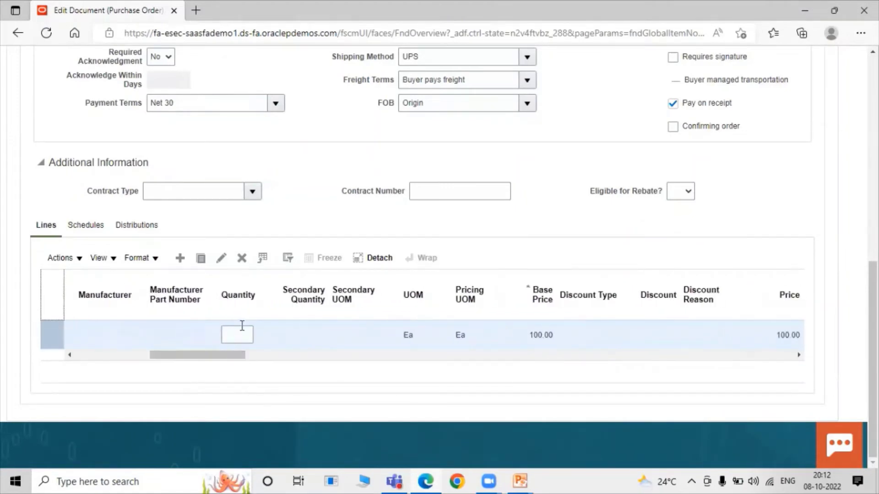
left_click(238, 333)
type("28")
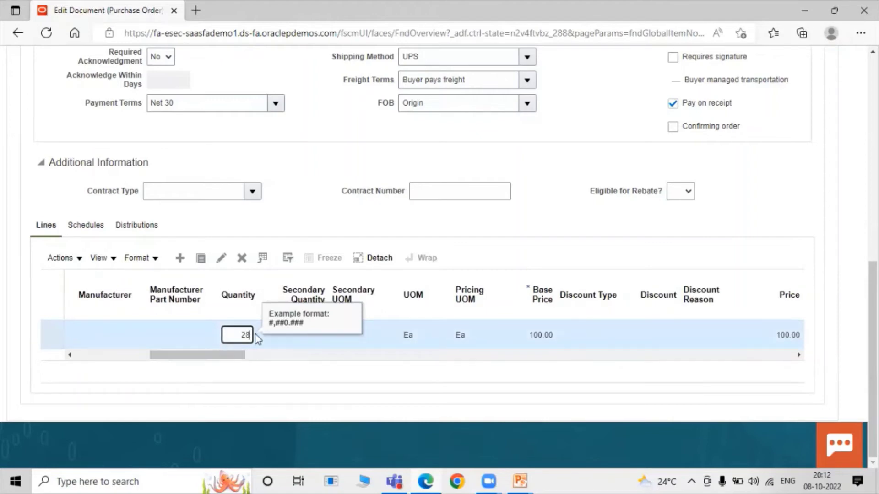
left_click(280, 218)
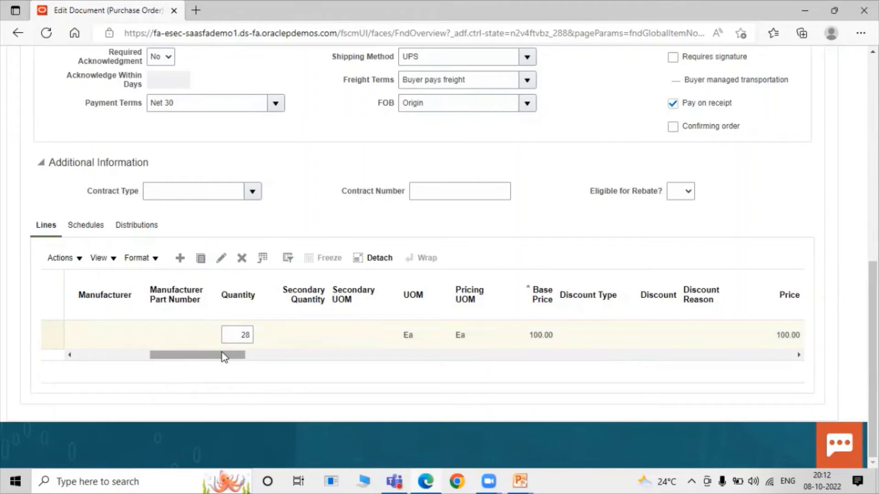
- Review the line's remaining columns and the order header, and submit the purchase order for approval
left_click_drag(223, 356, 225, 357)
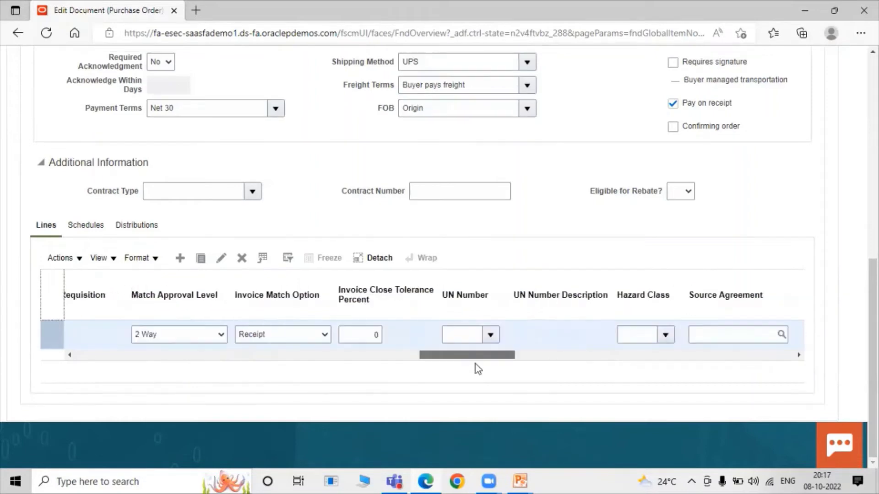
left_click_drag(476, 357, 256, 348)
scroll(380, 283, "up", 5)
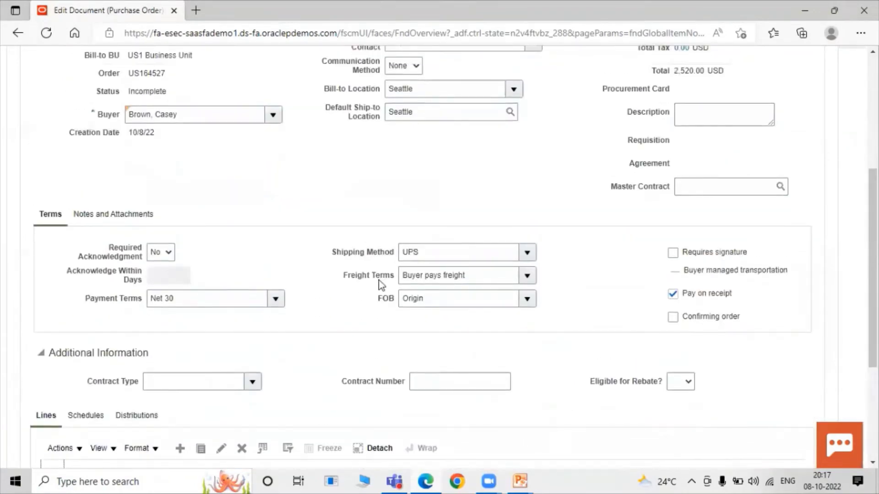
scroll(380, 281, "up", 4)
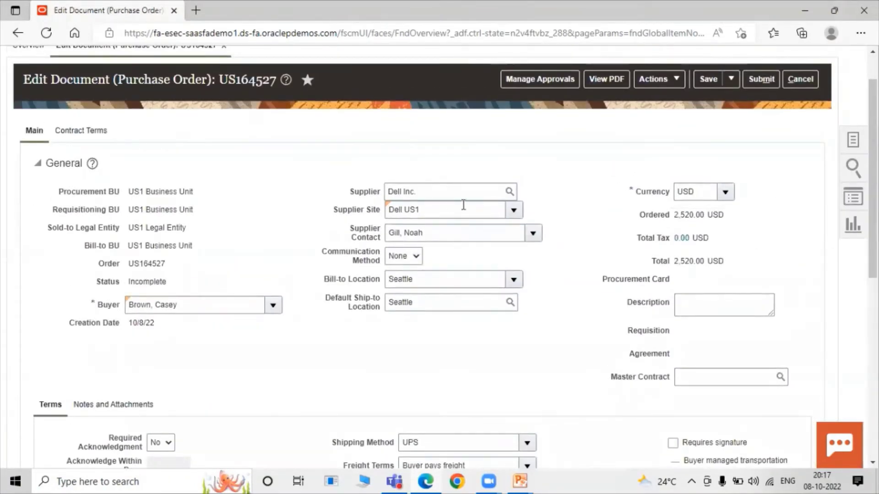
scroll(425, 239, "down", 4)
scroll(431, 253, "up", 5)
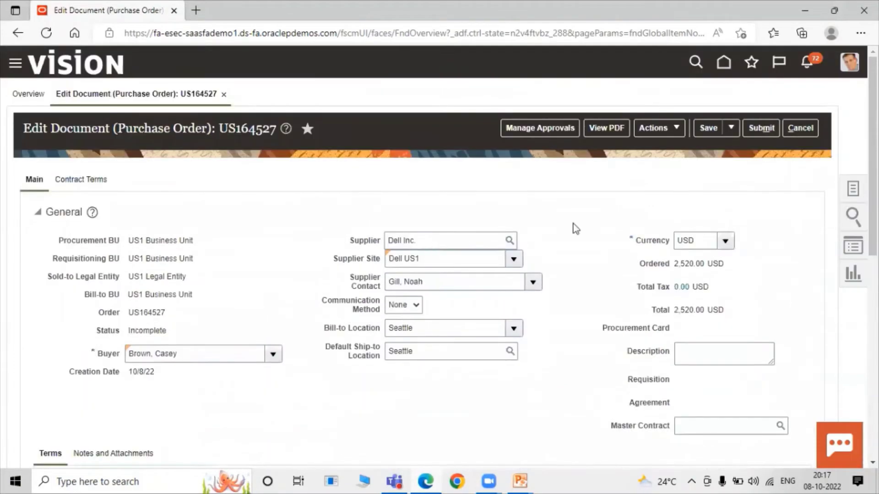
left_click(773, 129)
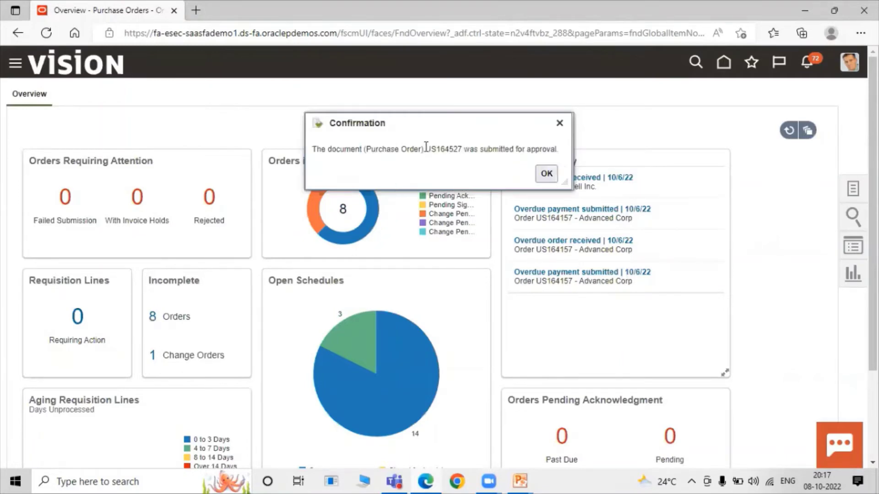
- Copy the purchase order number from the submission confirmation and dismiss the message
left_click_drag(425, 149, 461, 150)
right_click(458, 151)
left_click(476, 160)
left_click(546, 173)
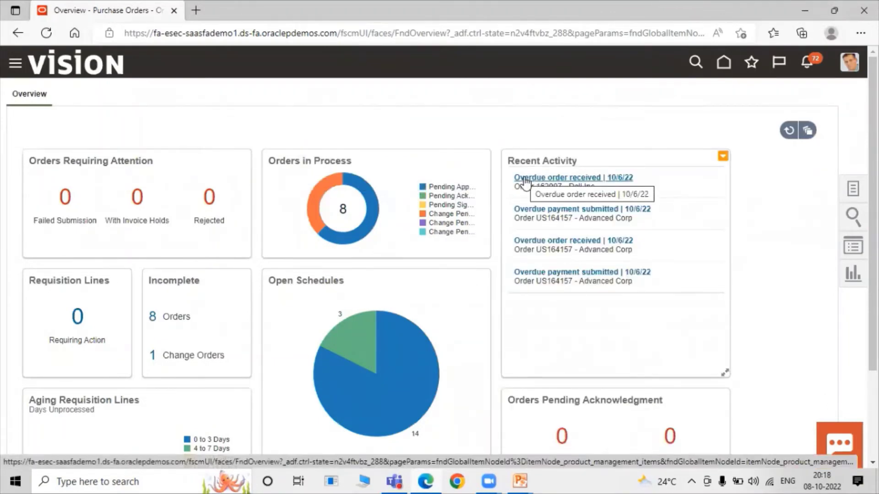
- Search Manage Orders for the submitted purchase order by its copied number, check its status, and expand the search criteria again
left_click(848, 196)
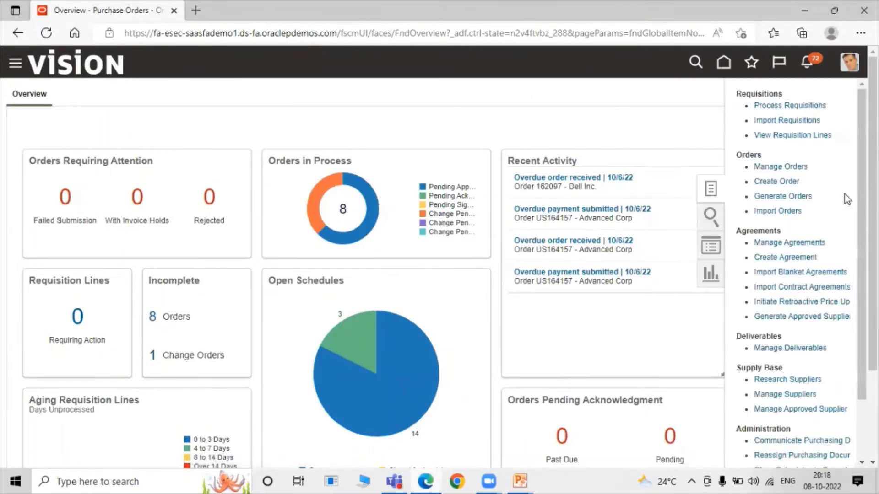
left_click(777, 166)
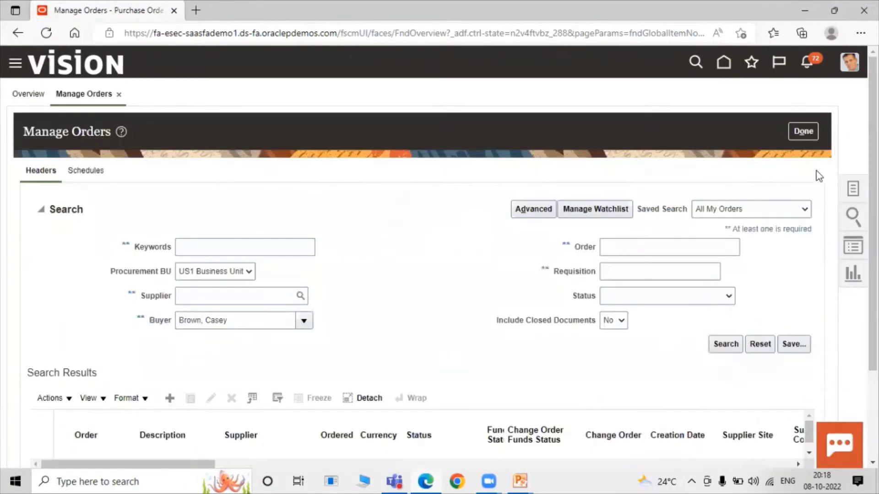
left_click(620, 250)
right_click(620, 249)
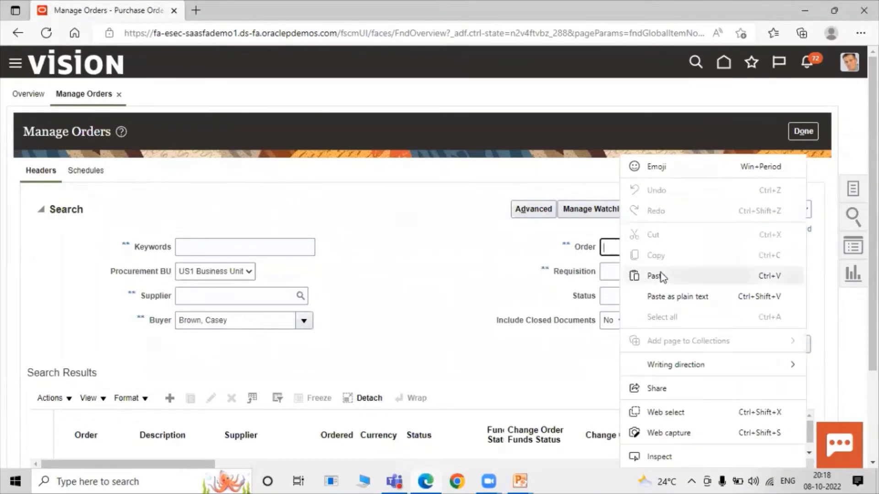
left_click(654, 276)
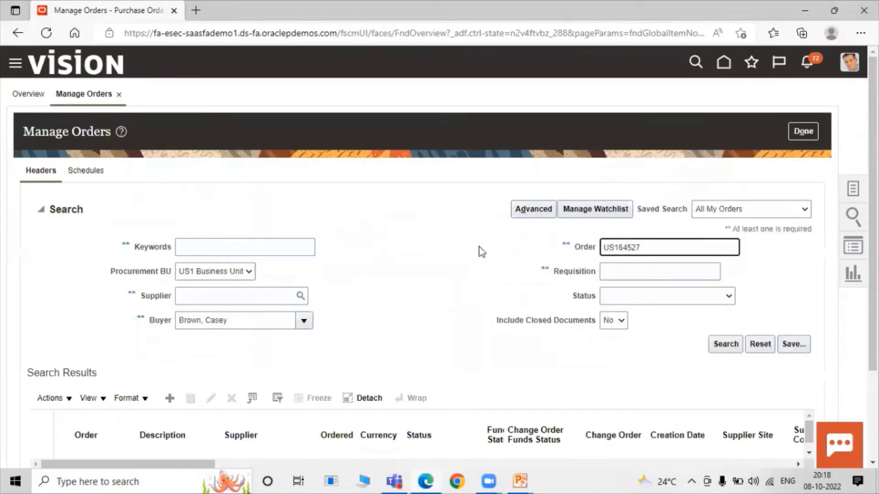
left_click(725, 344)
scroll(638, 238, "down", 3)
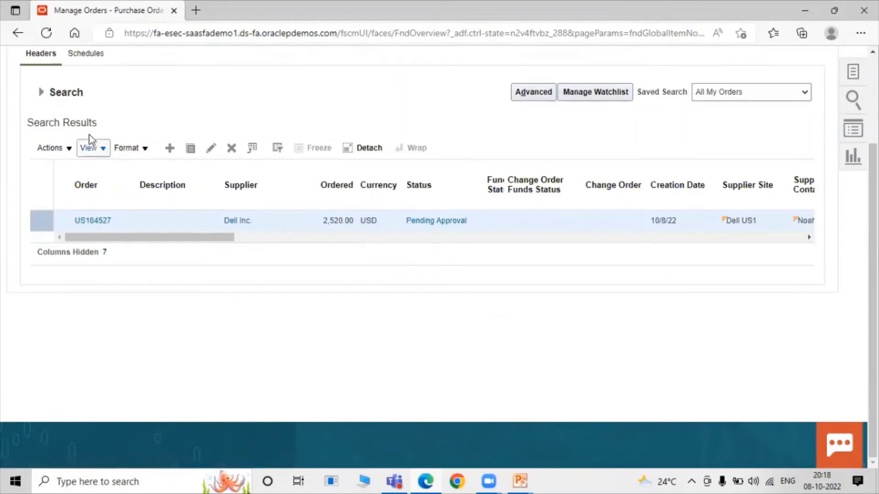
left_click(42, 94)
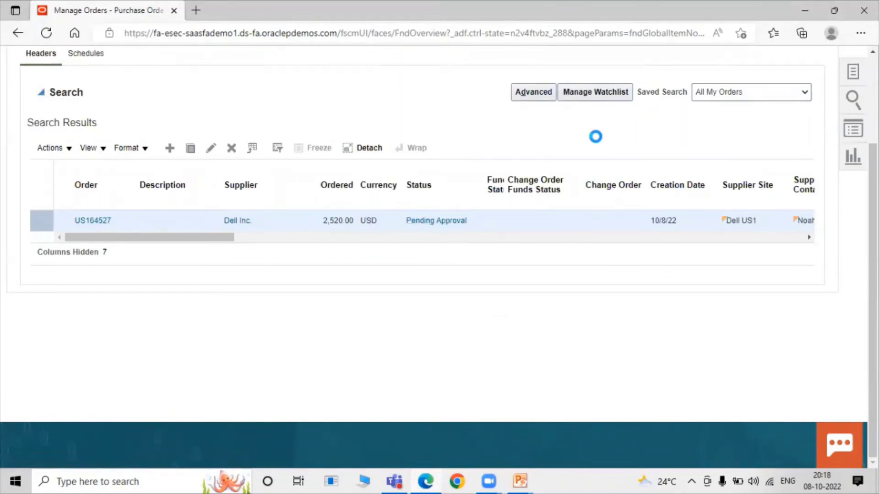
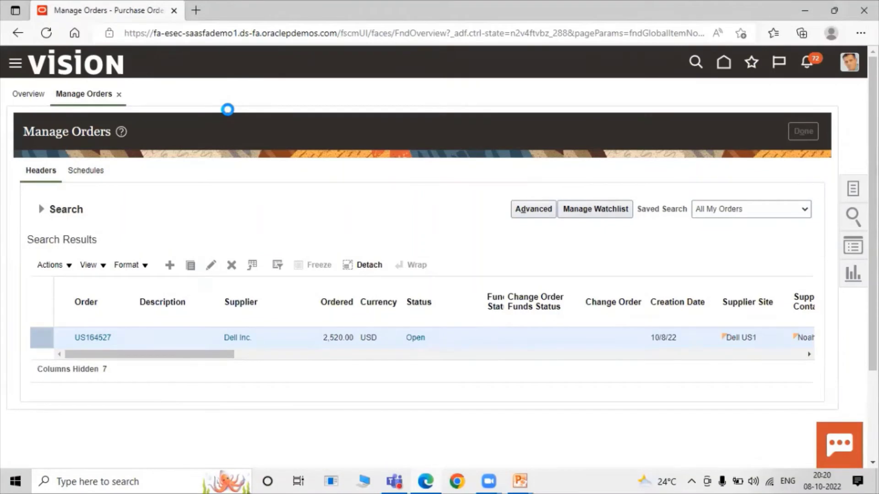
- Go to Inventory Management under Supply Chain Execution and open the Match Unordered Receipts task
scroll(237, 147, "down", 4)
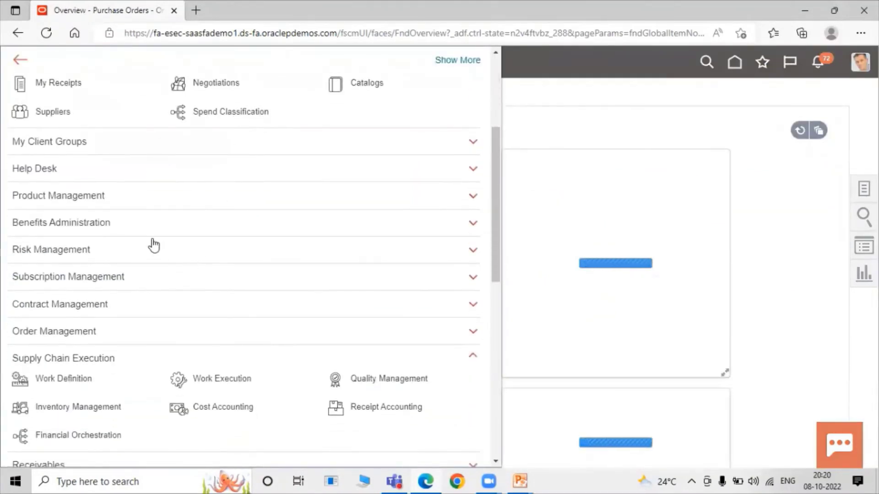
scroll(111, 288, "down", 2)
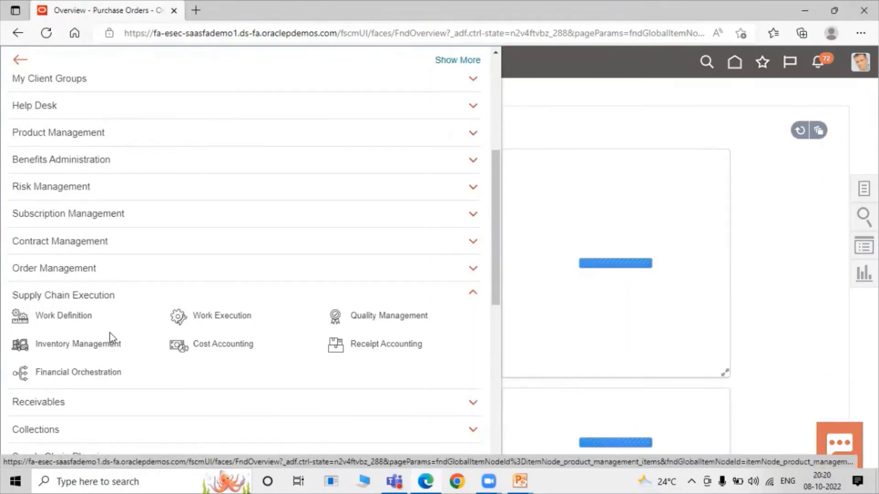
left_click(78, 343)
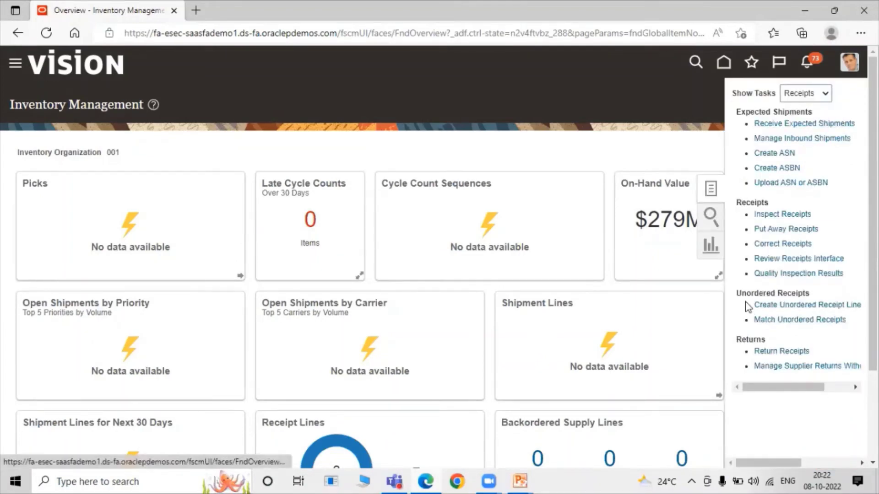
left_click(805, 323)
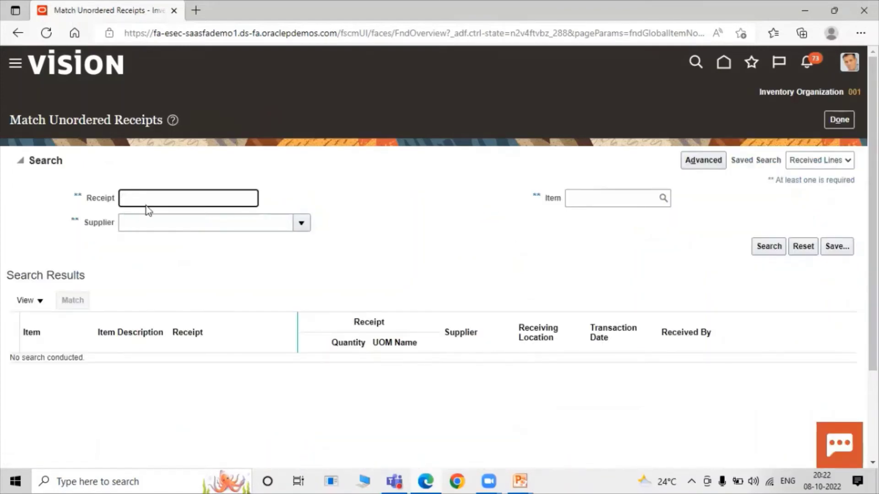
- Search the unordered receipts by the receipt number of the TATA1001 receipt
right_click(132, 201)
left_click(163, 276)
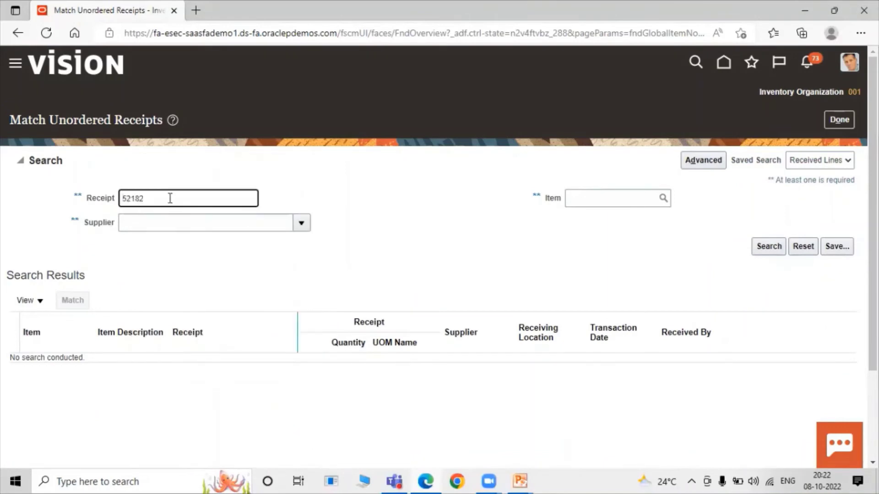
left_click(318, 186)
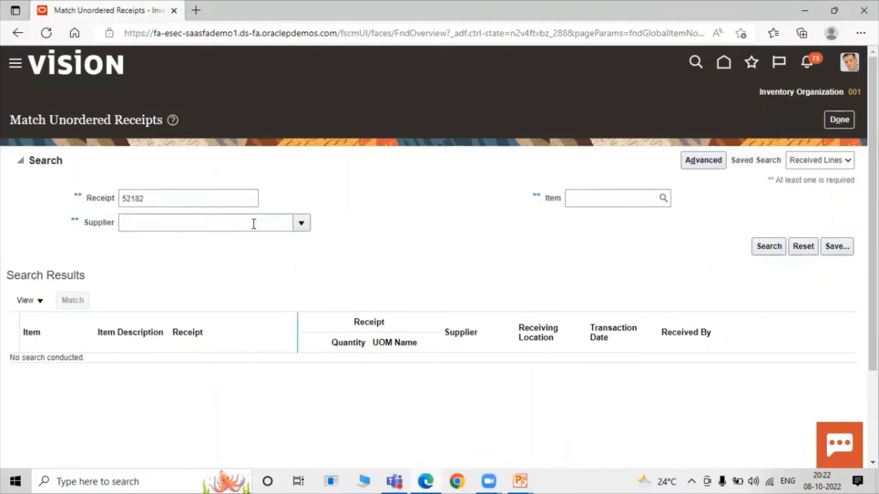
left_click(768, 250)
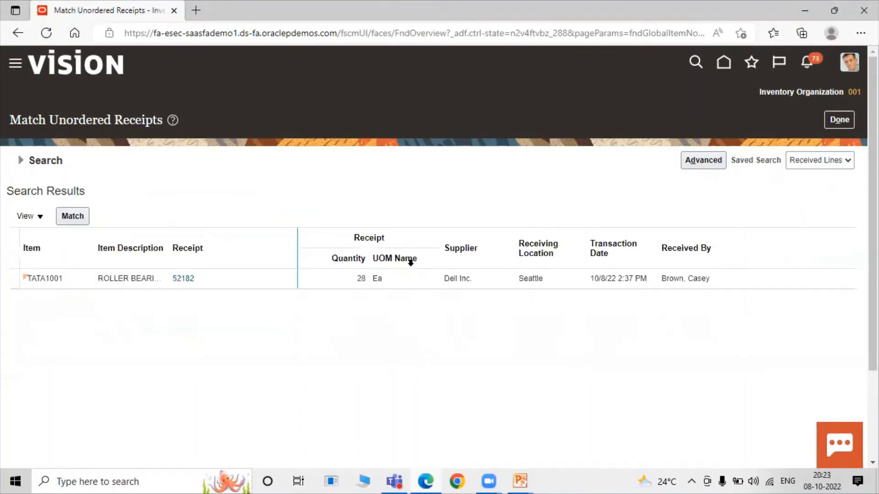
- Start matching the received TATA1001 line and enter the copied purchase order number as its document number
left_click(13, 277)
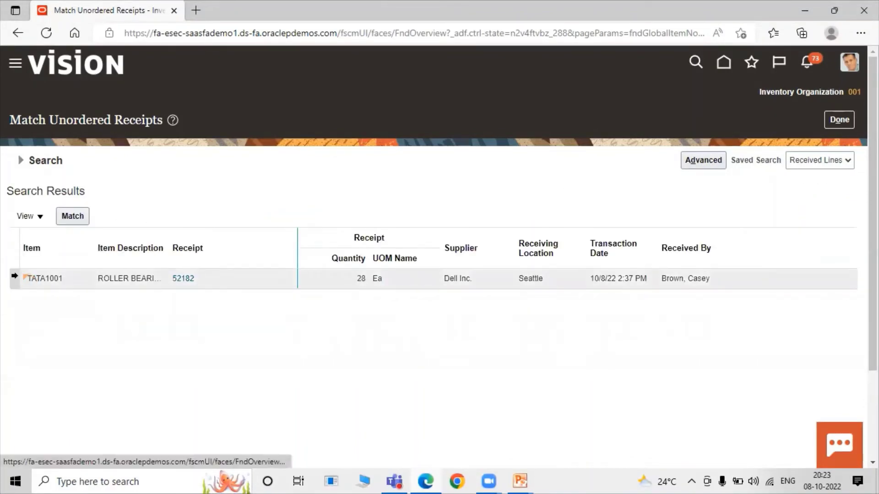
left_click(72, 216)
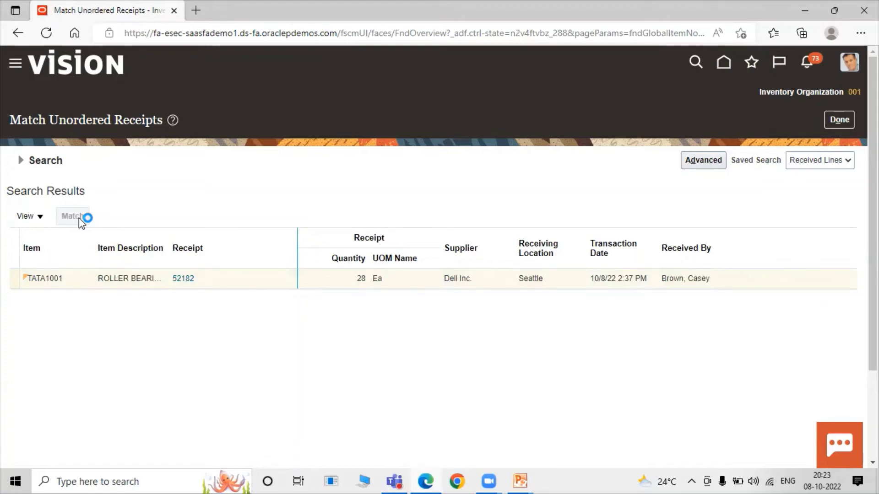
left_click(455, 230)
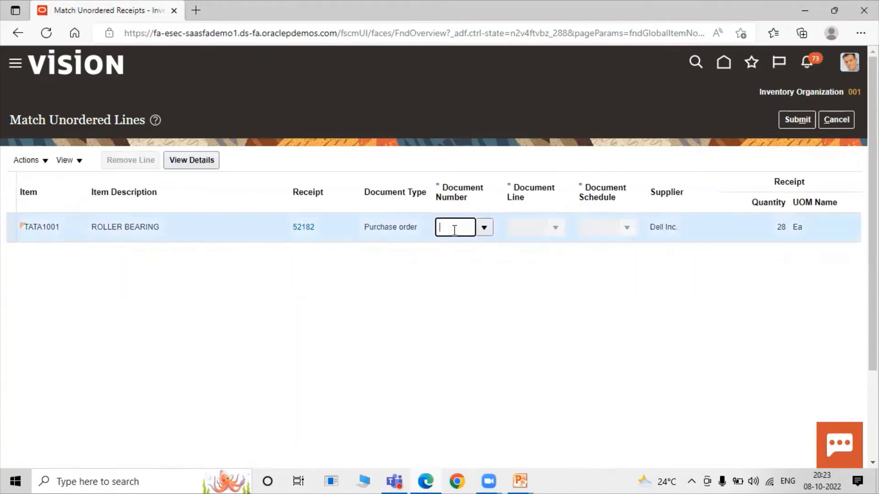
right_click(454, 231)
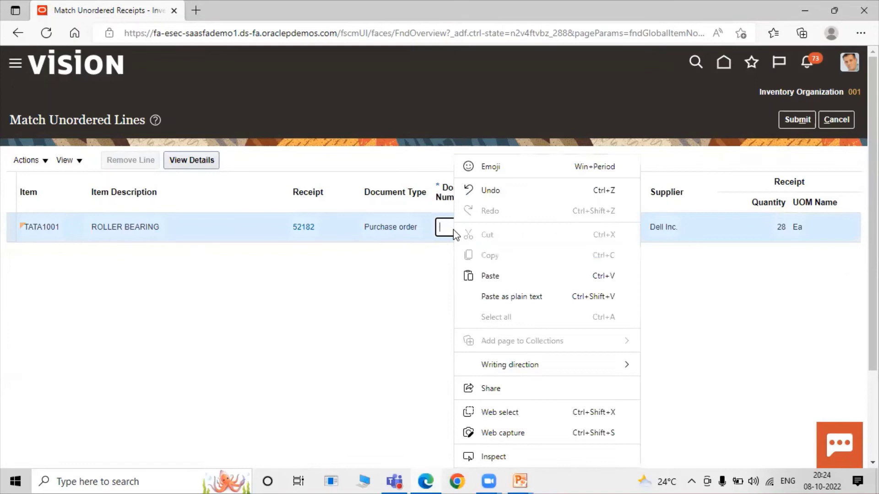
left_click(490, 276)
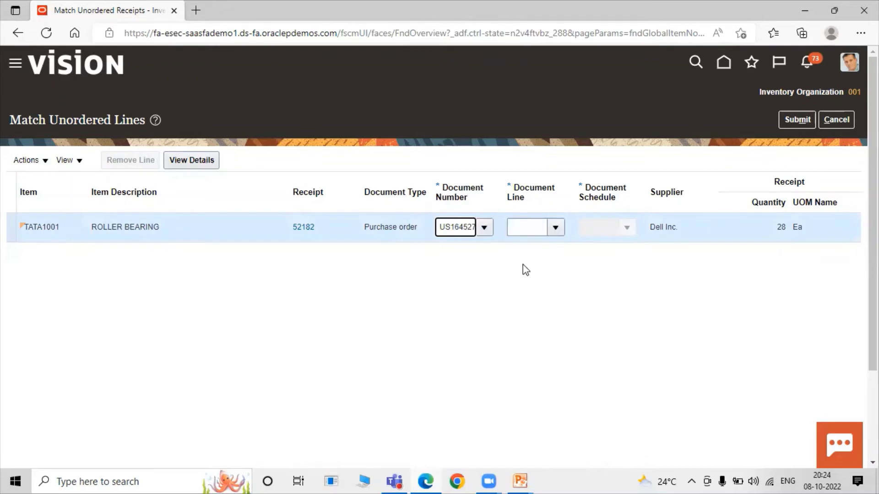
- Set both the document line and document schedule to 1, submit the match, and dismiss the confirmation
left_click(556, 227)
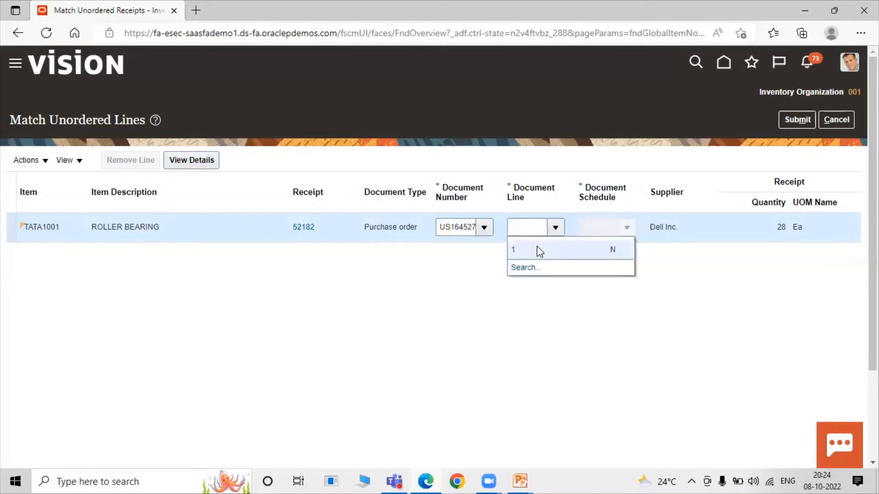
left_click(540, 250)
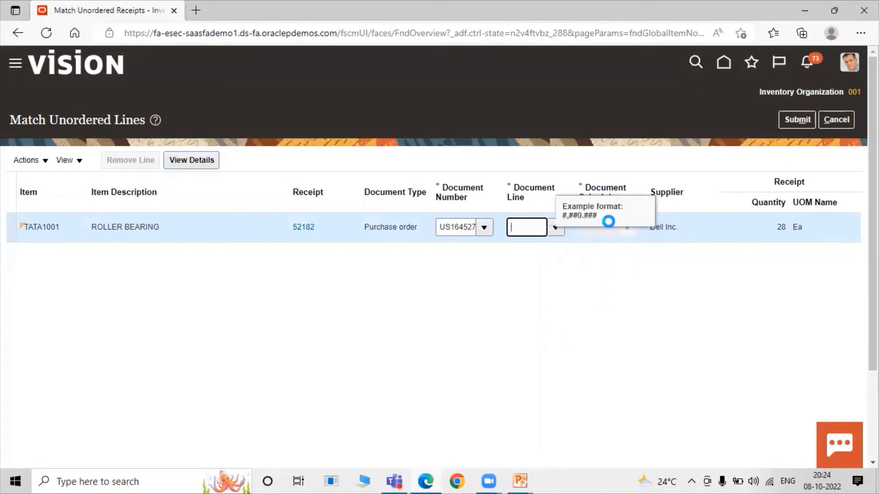
type("1")
key("Tab")
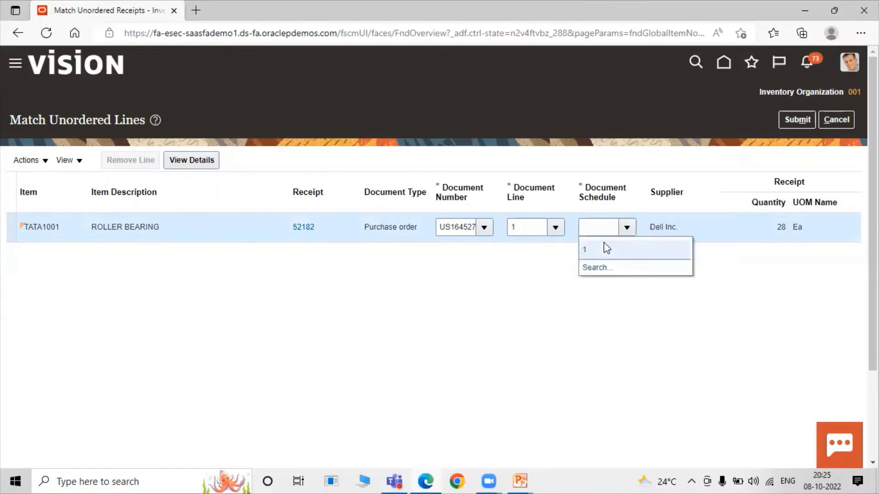
left_click(596, 254)
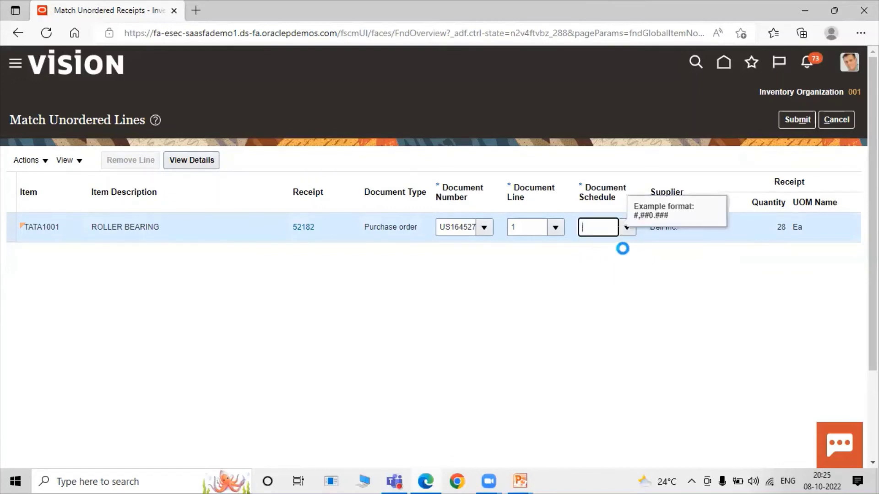
left_click(795, 119)
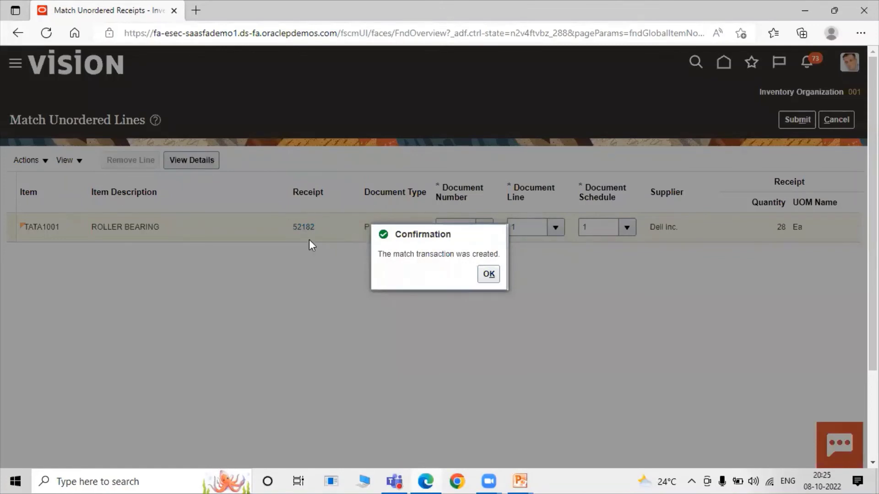
left_click(489, 274)
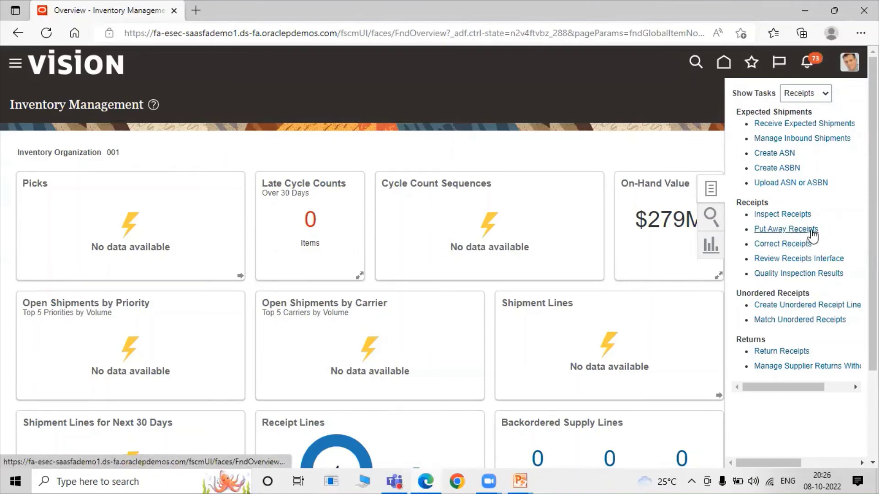
- Open the Put Away Receipts task and search for the matched receipt by its receipt number
left_click(774, 224)
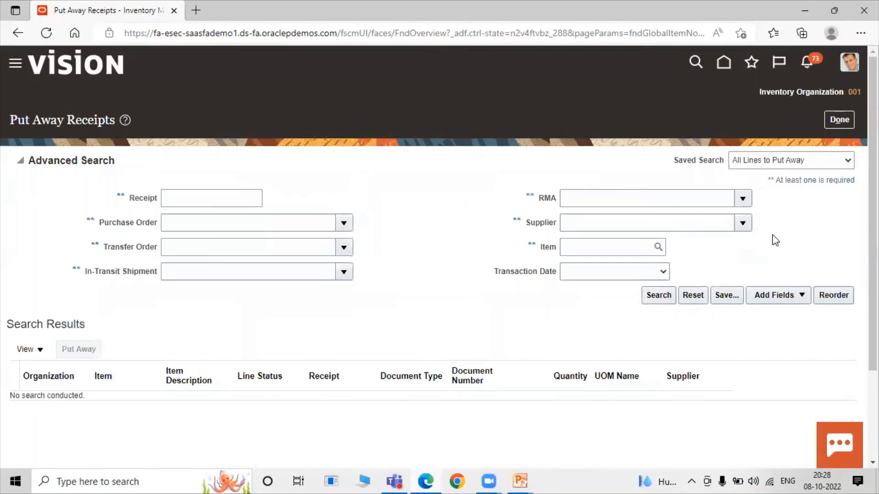
left_click(232, 197)
right_click(231, 197)
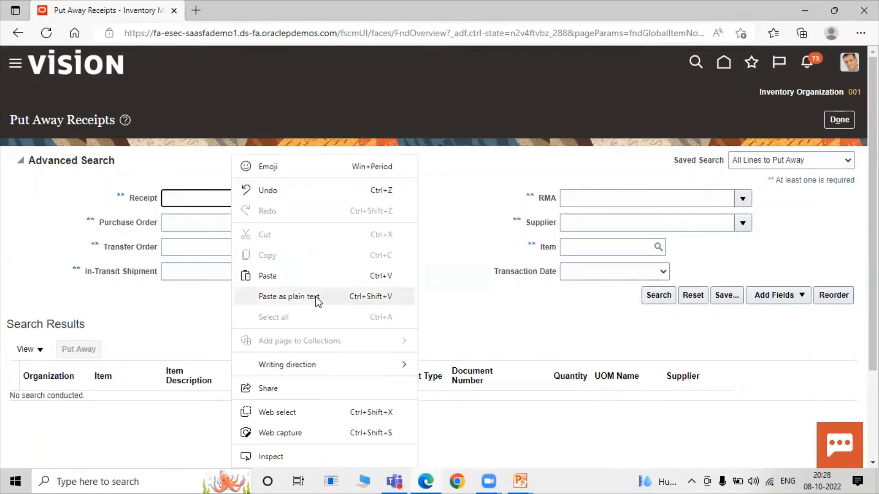
left_click(276, 278)
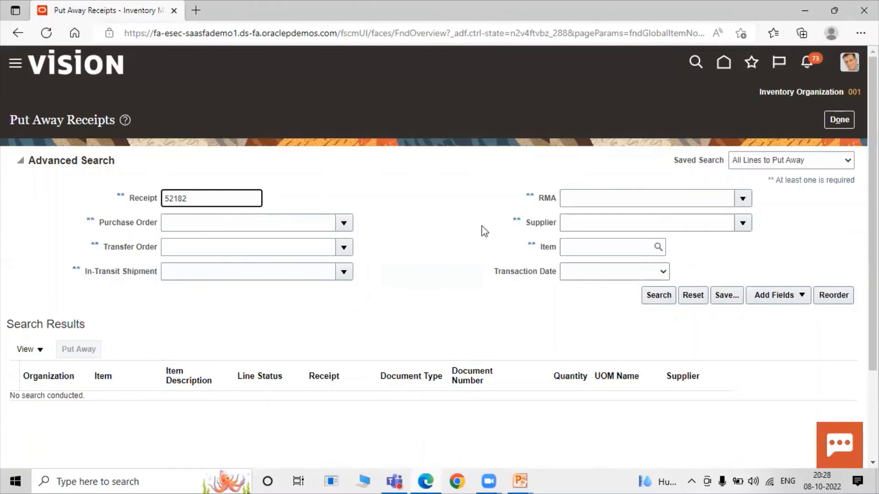
left_click(649, 296)
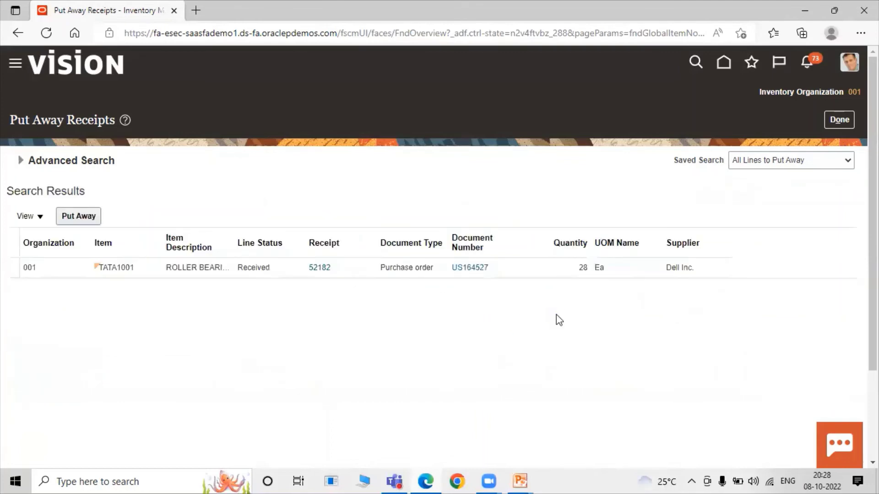
- Open the received TATA1001 line for put away and set its subinventory to TATASUBIN1
left_click(11, 264)
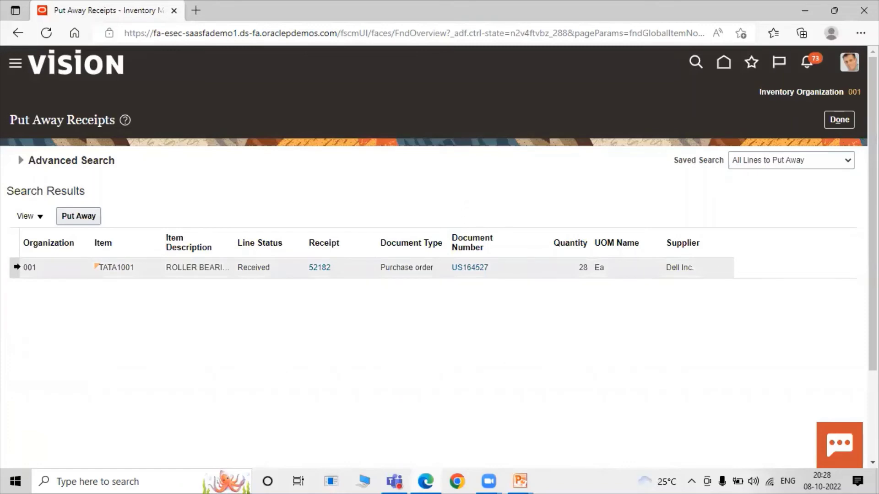
left_click(79, 216)
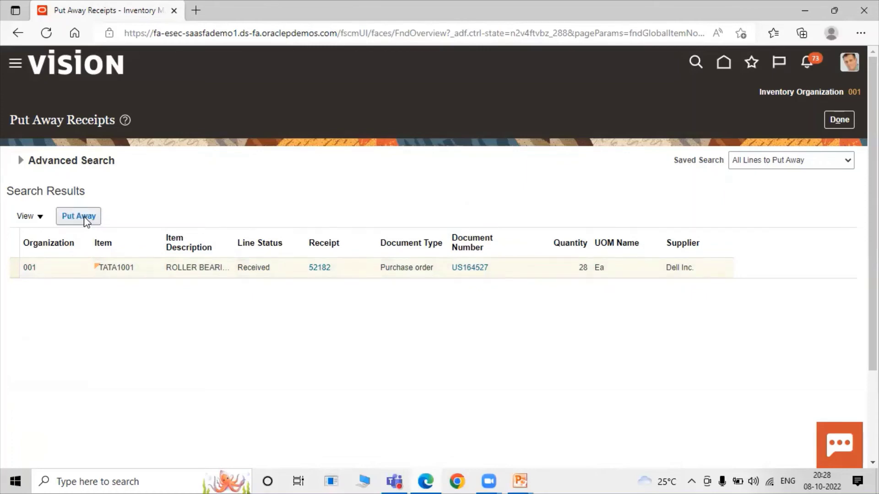
left_click(84, 219)
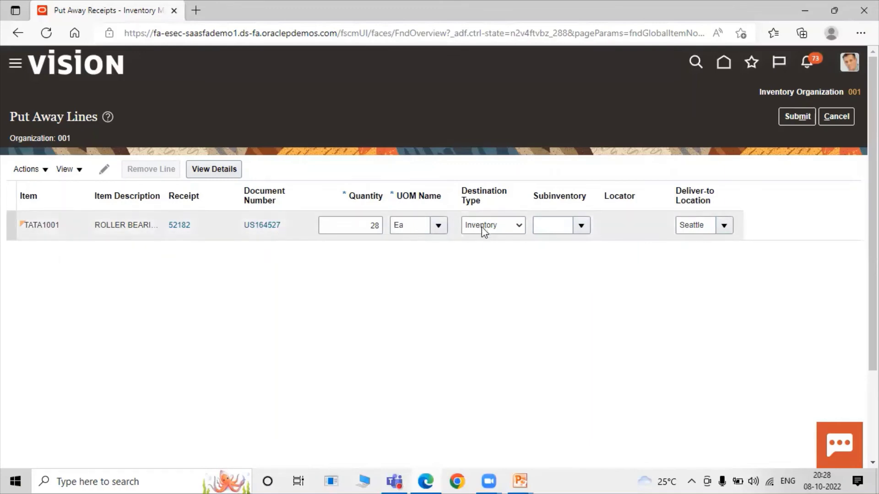
left_click(582, 226)
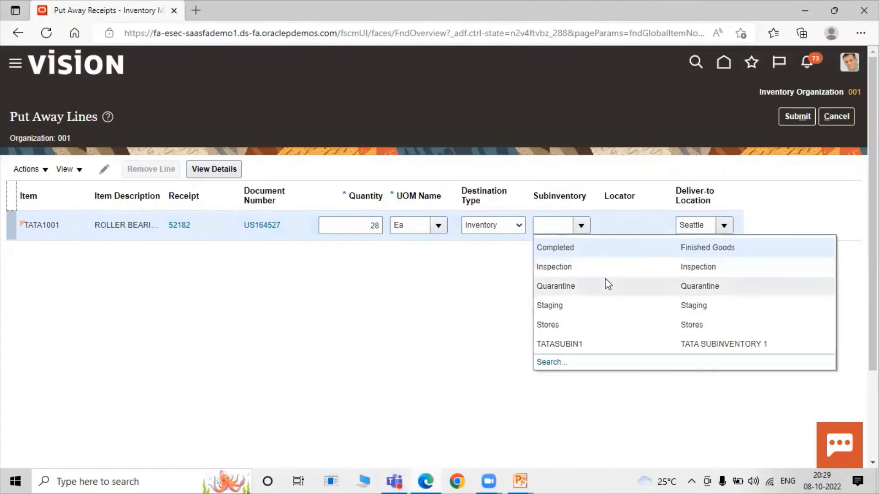
left_click(565, 344)
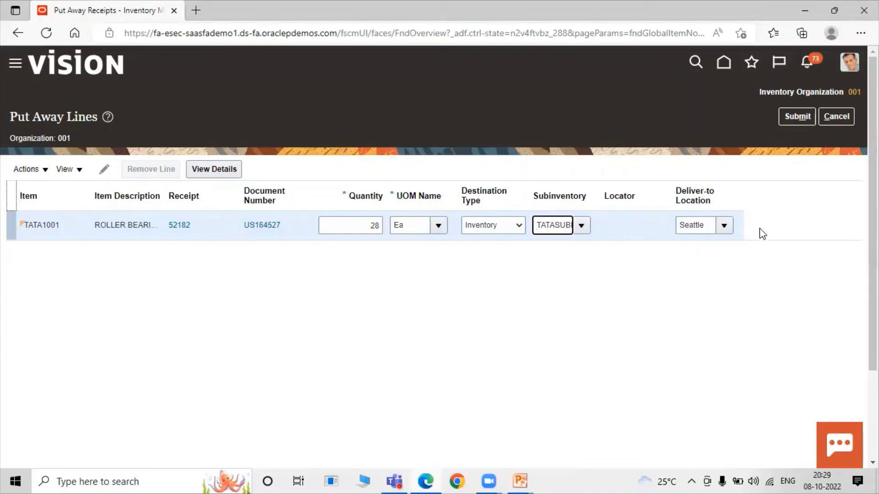
- Submit the put away transaction, dismiss the confirmation, and finish the Put Away Receipts task
left_click(796, 118)
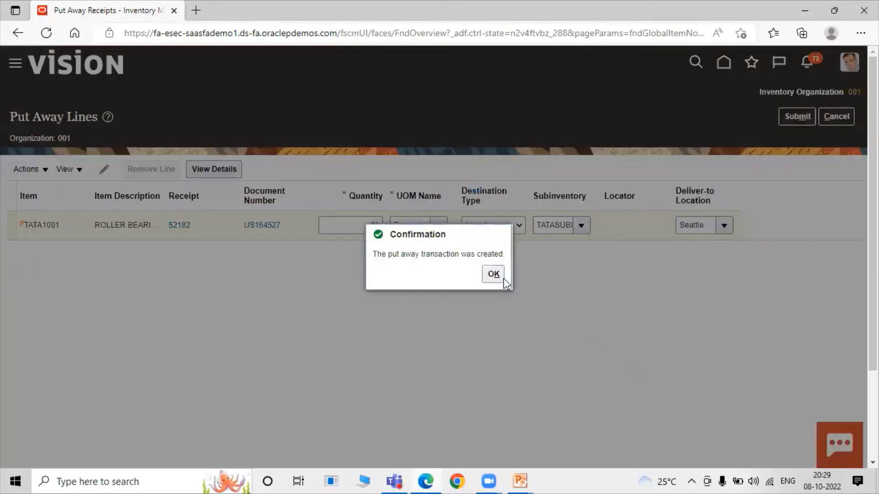
left_click(493, 275)
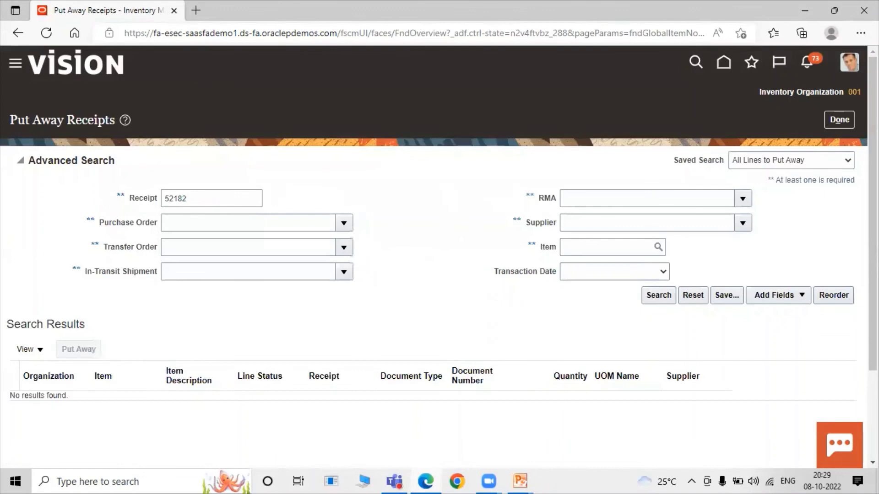
left_click(835, 119)
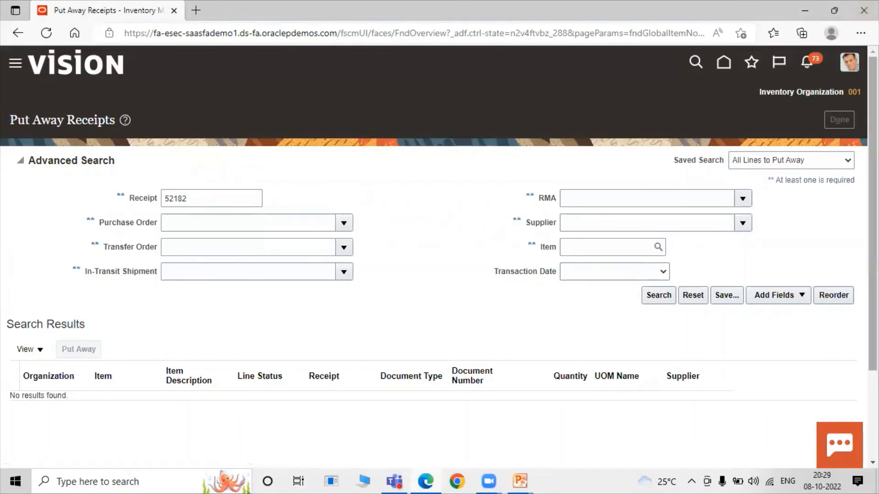
- Go to Purchase Orders under Procurement and open the Manage Orders task
left_click(15, 64)
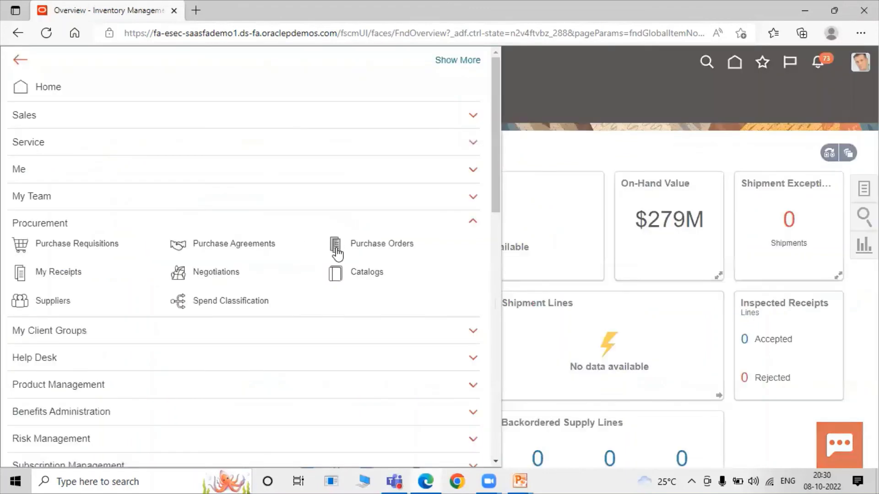
left_click(336, 250)
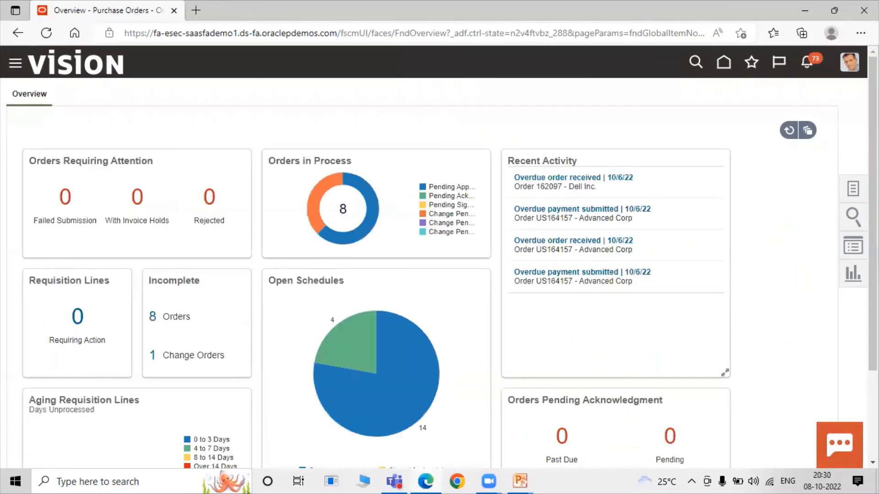
left_click(853, 188)
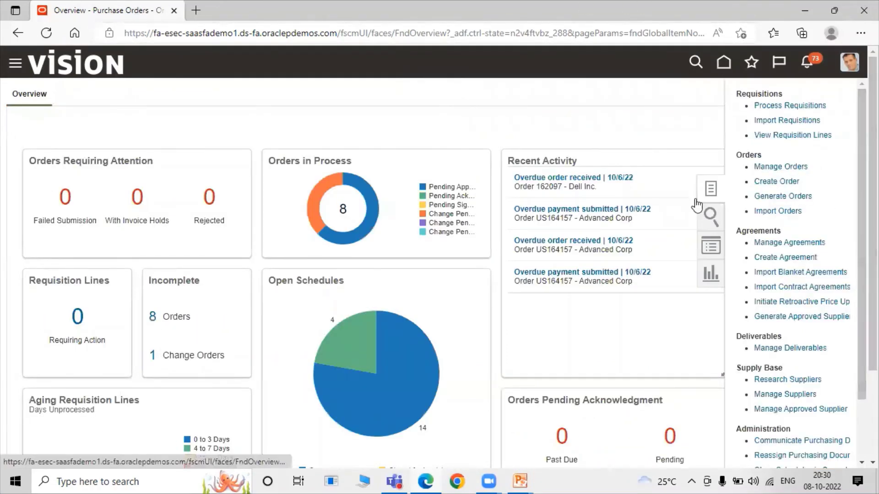
left_click(780, 169)
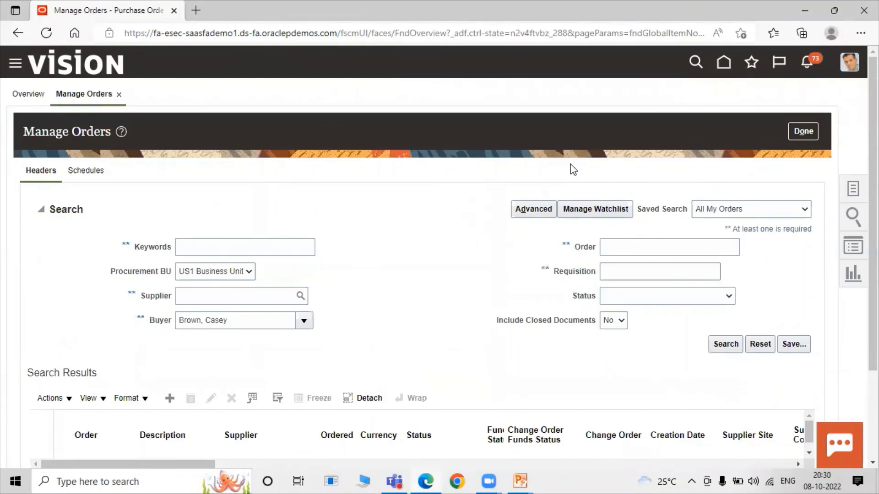
- Search Manage Orders for the matched purchase order by its copied number and check its status
left_click(654, 241)
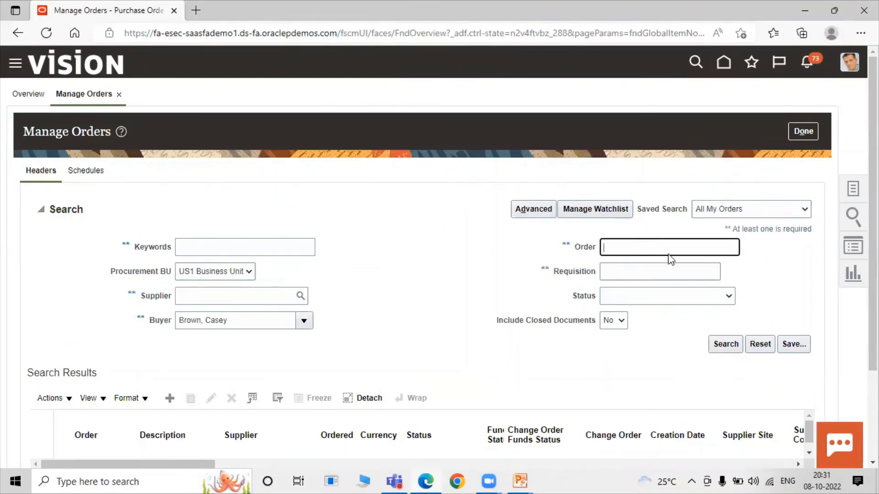
right_click(669, 255)
left_click(677, 276)
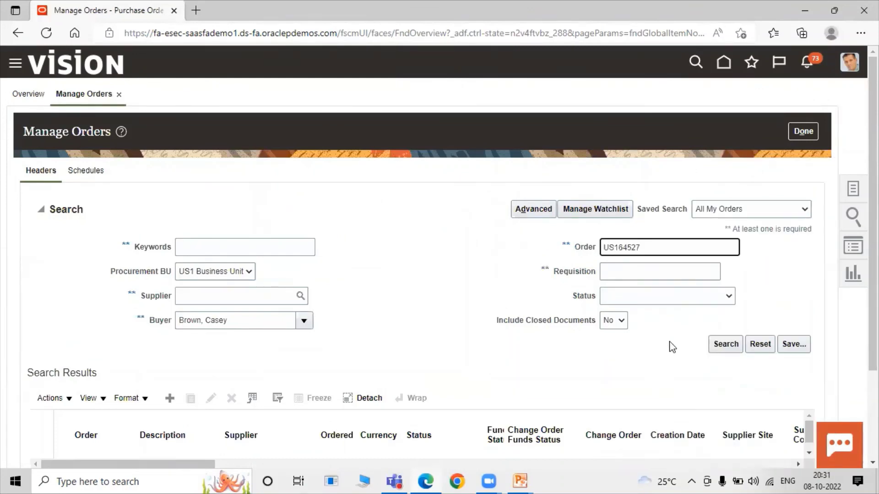
left_click(724, 343)
scroll(731, 275, "down", 3)
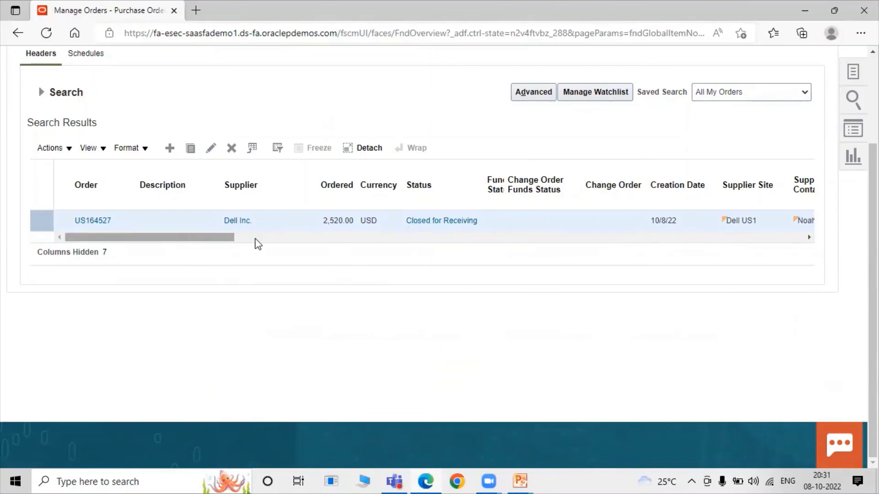
scroll(453, 265, "up", 3)
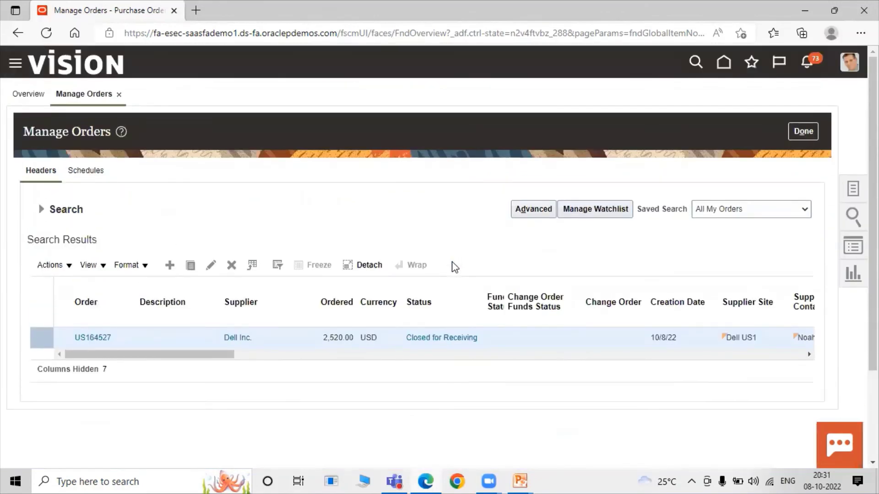